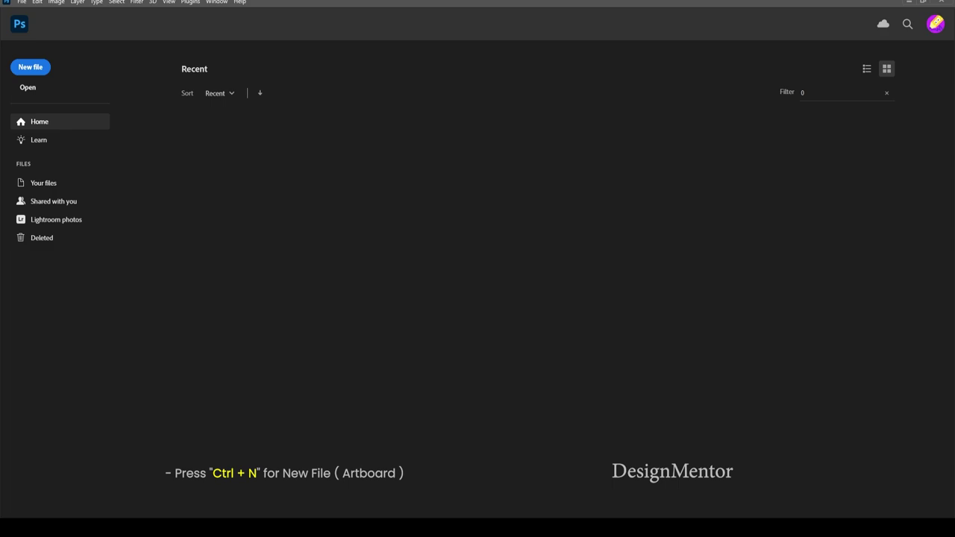
Create a new 1920×1080 px document from the recent size preset.
key(ctrl+n)
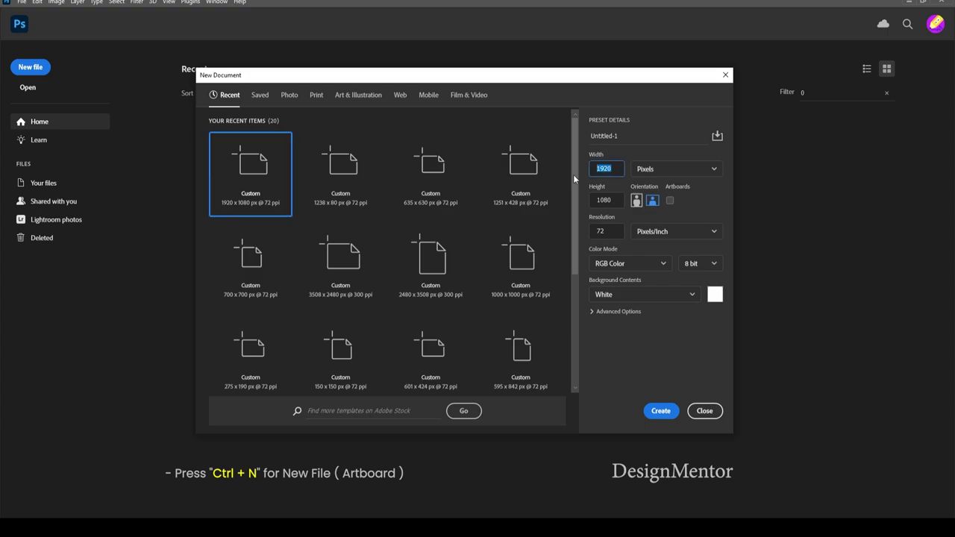
click(253, 179)
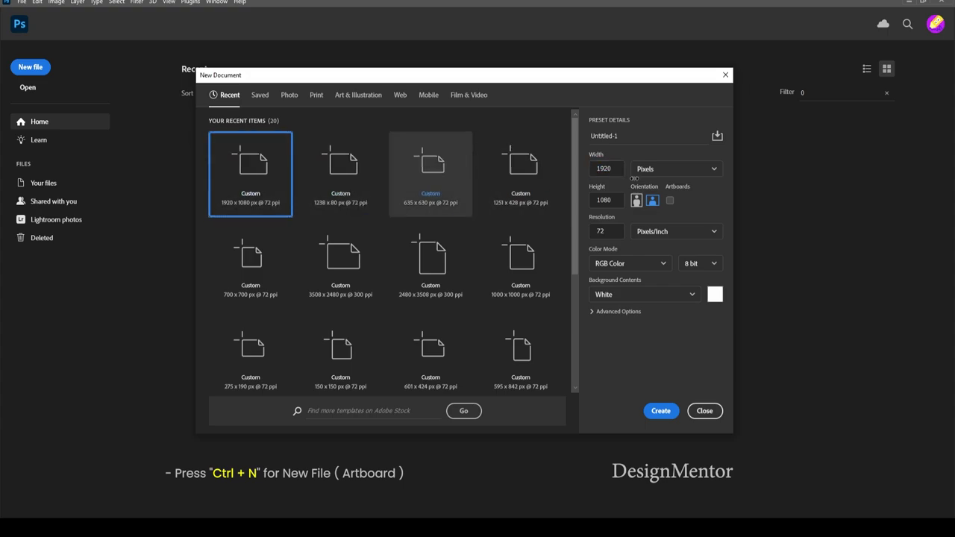
click(660, 413)
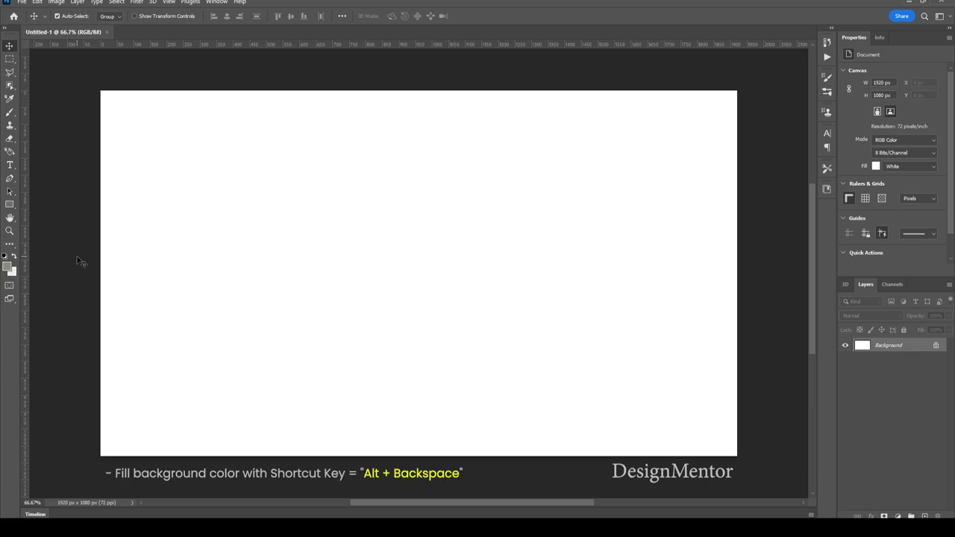
Fill the whole background with warm grey #8c8a80.
click(8, 268)
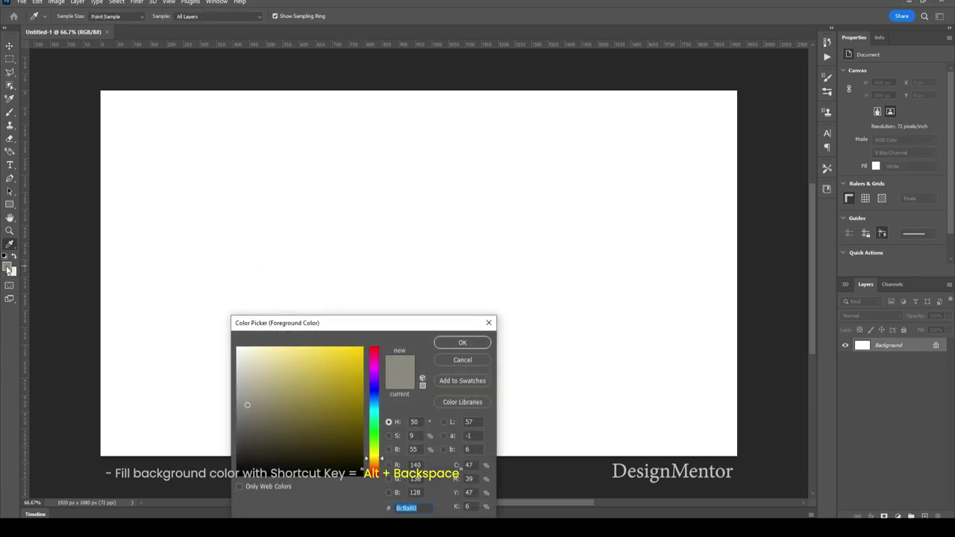
click(455, 345)
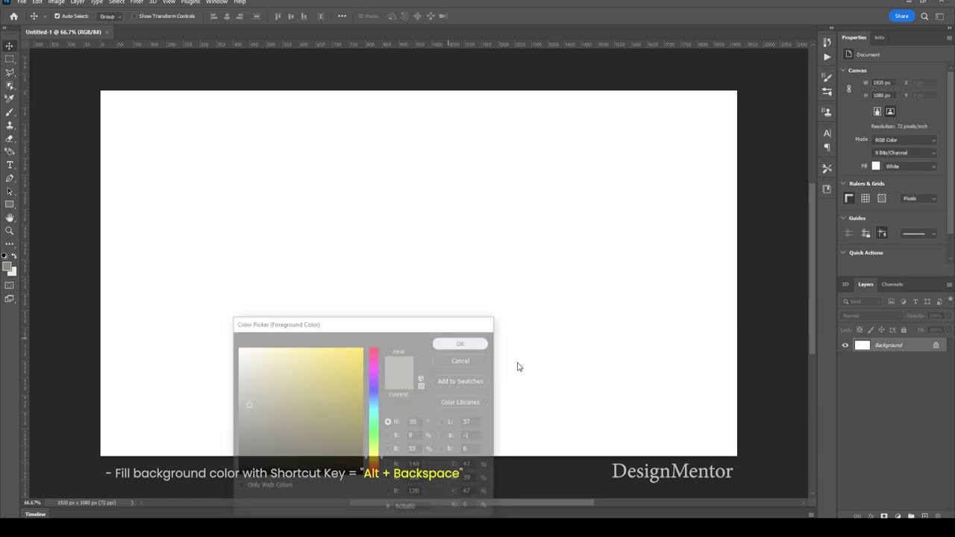
key(alt+BackSpace)
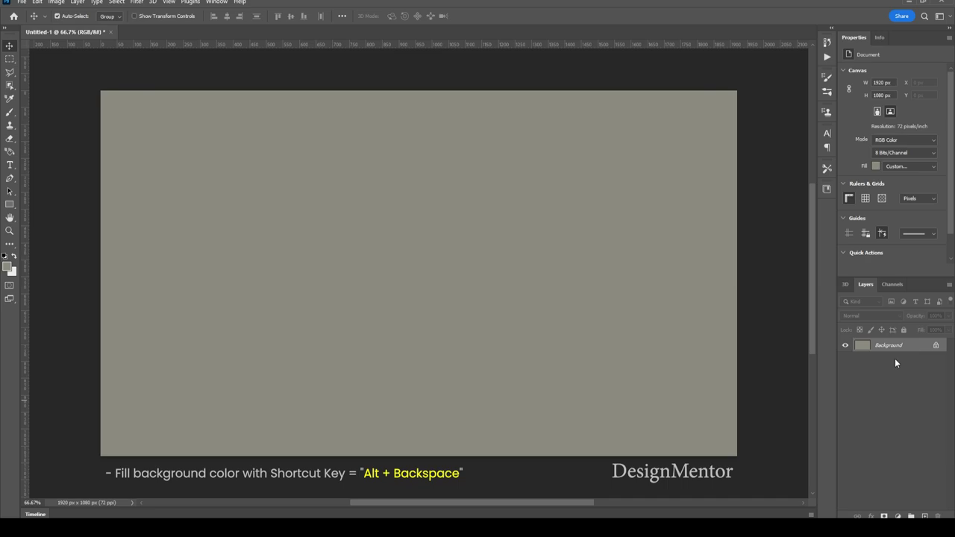
click(10, 204)
Set the foreground colour to dark grey #46483f.
click(378, 268)
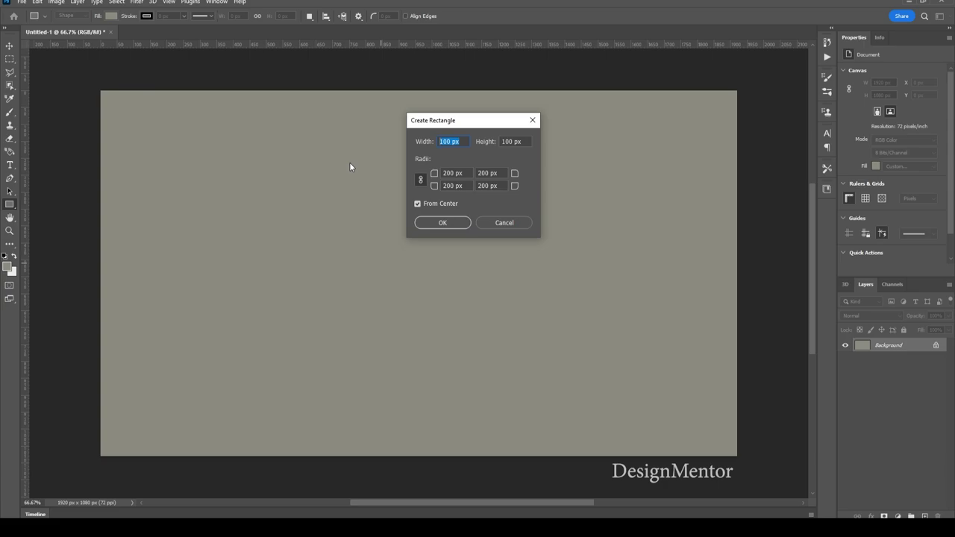
key(Escape)
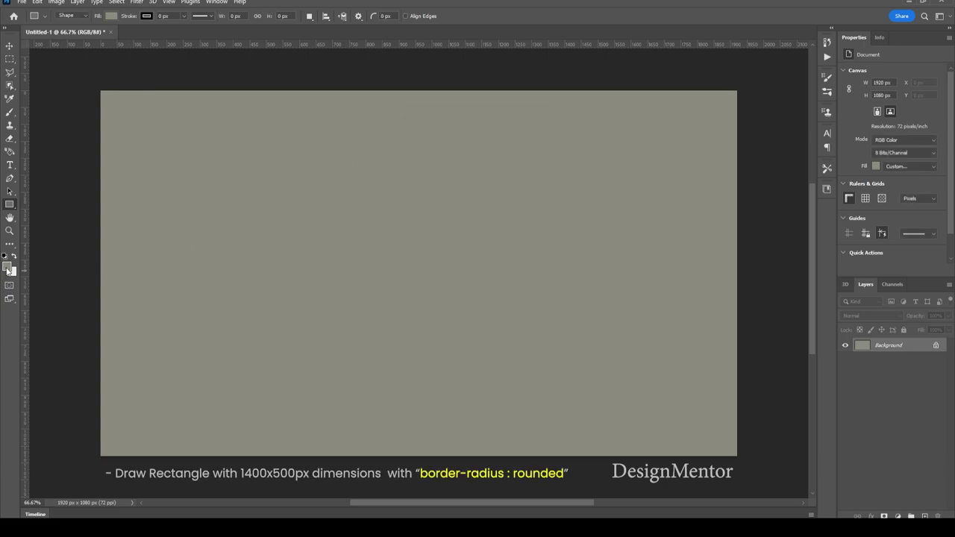
click(8, 269)
click(419, 509)
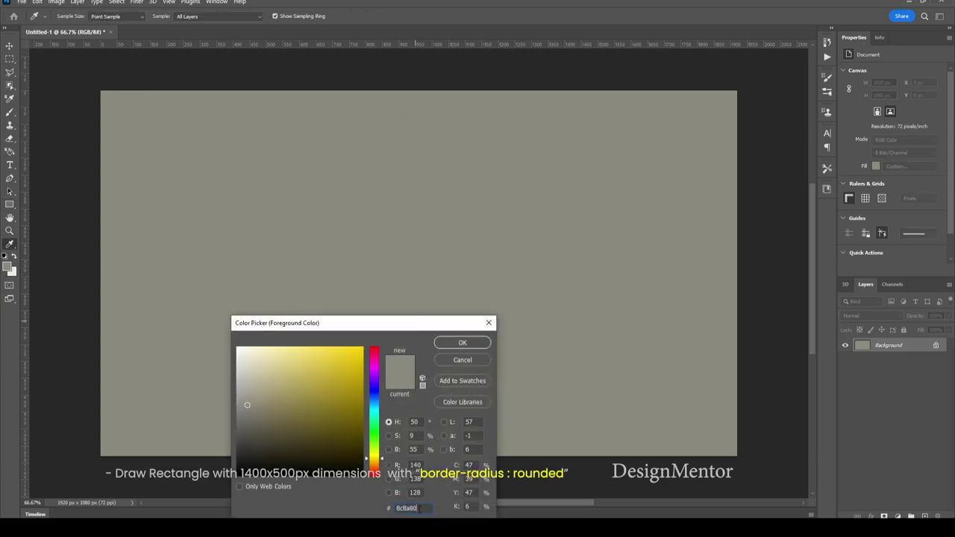
drag(419, 508, 386, 512)
text(464)
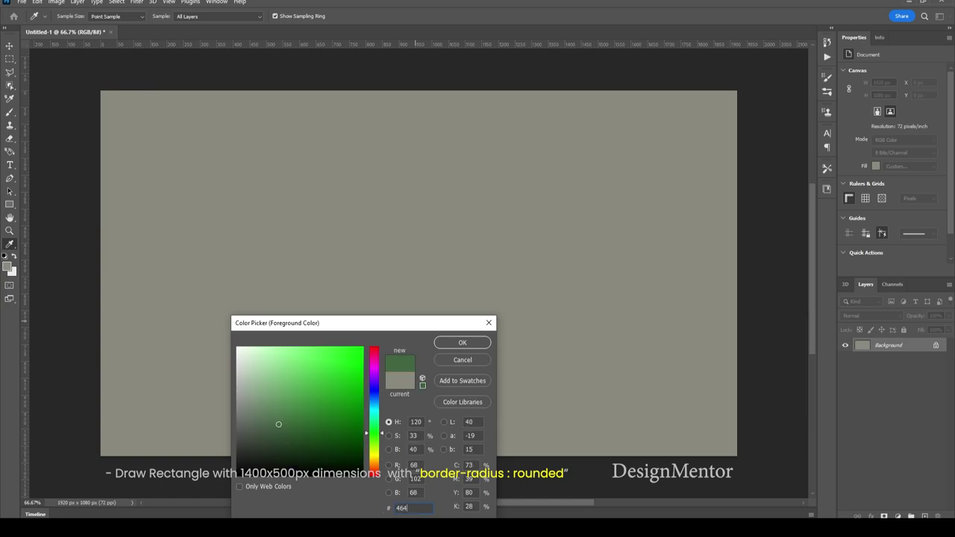
text(8)
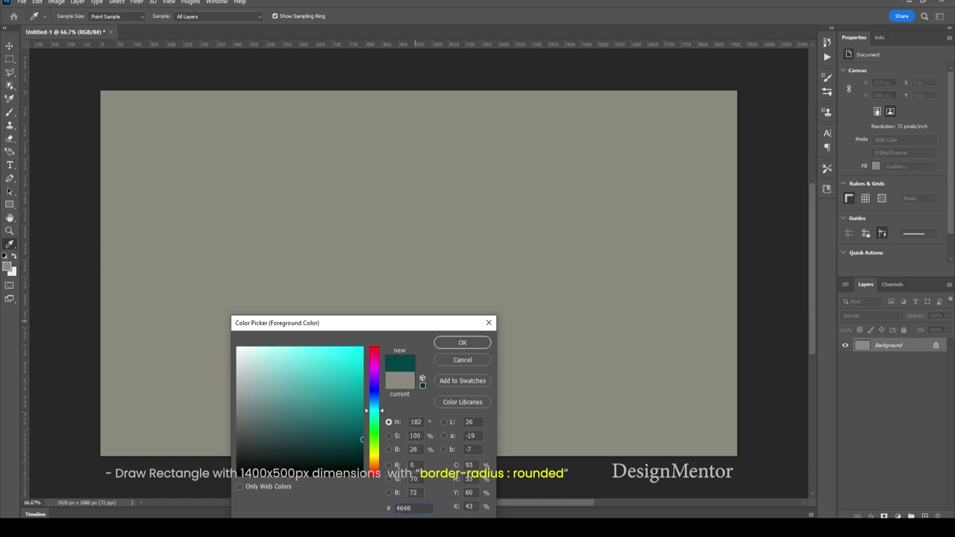
text(3f)
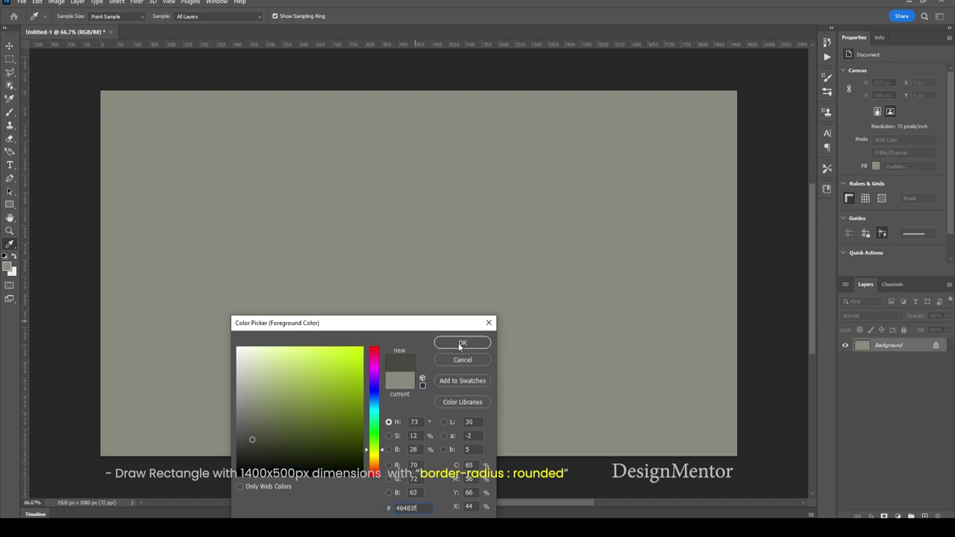
click(461, 344)
key(u)
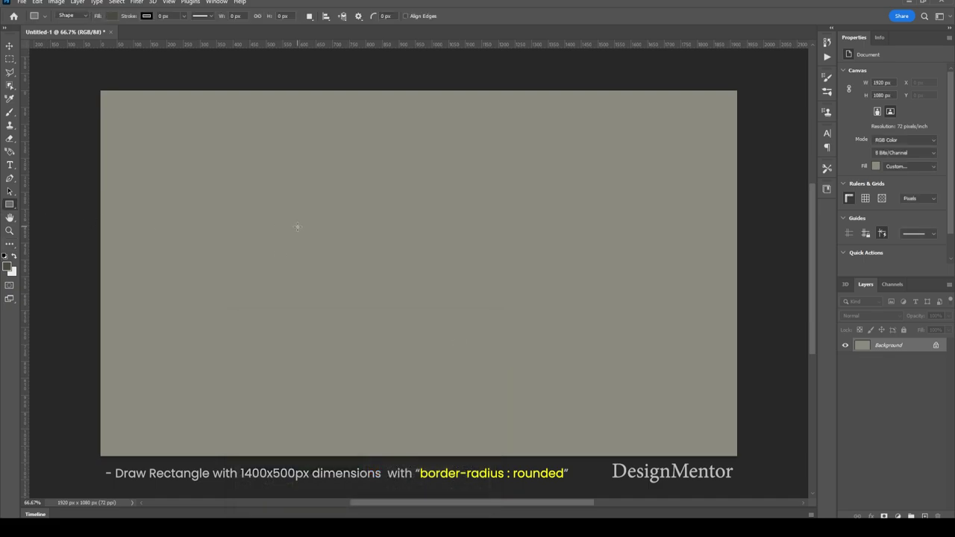
Draw a 1400×500 px rectangle and round its corners to 250 px.
click(297, 227)
text(1)
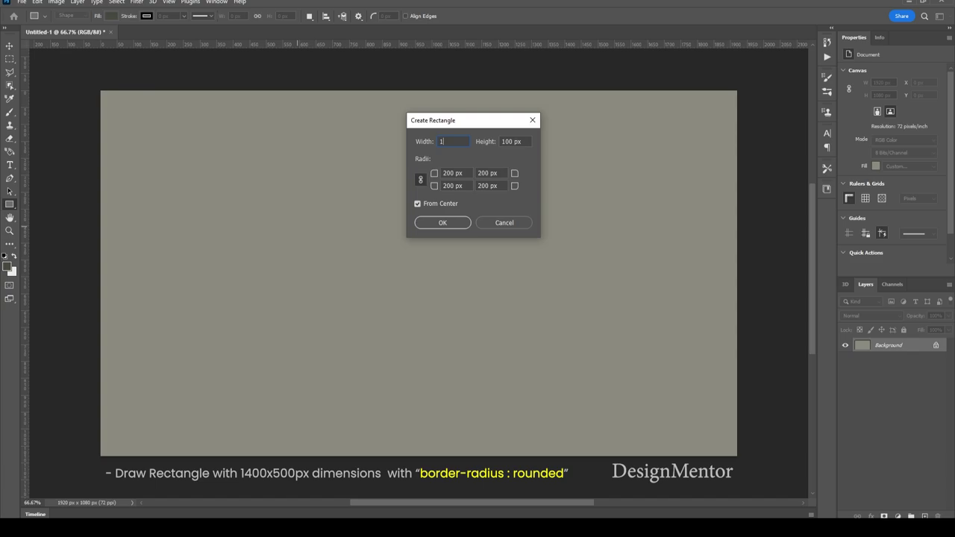
text(400)
key(Tab)
text(500)
key(Return)
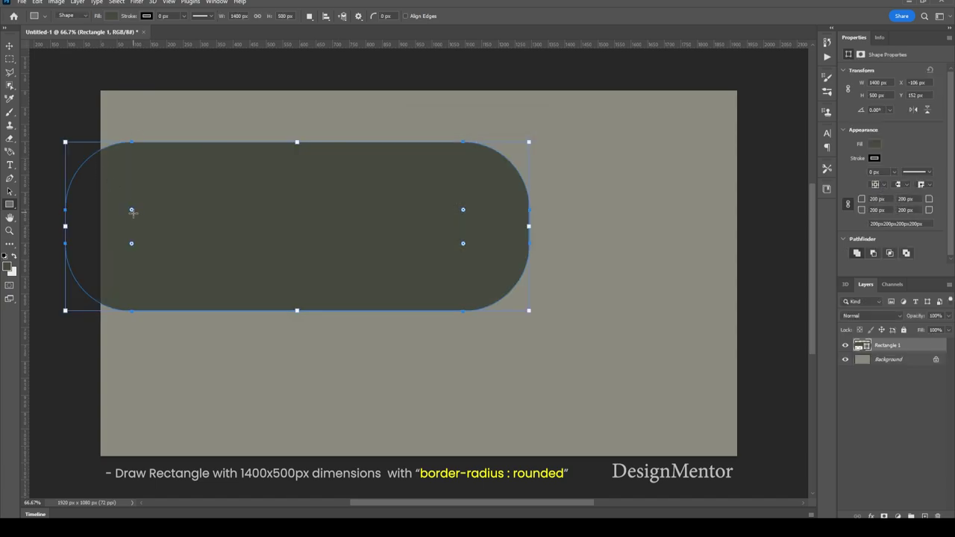
drag(133, 211, 180, 249)
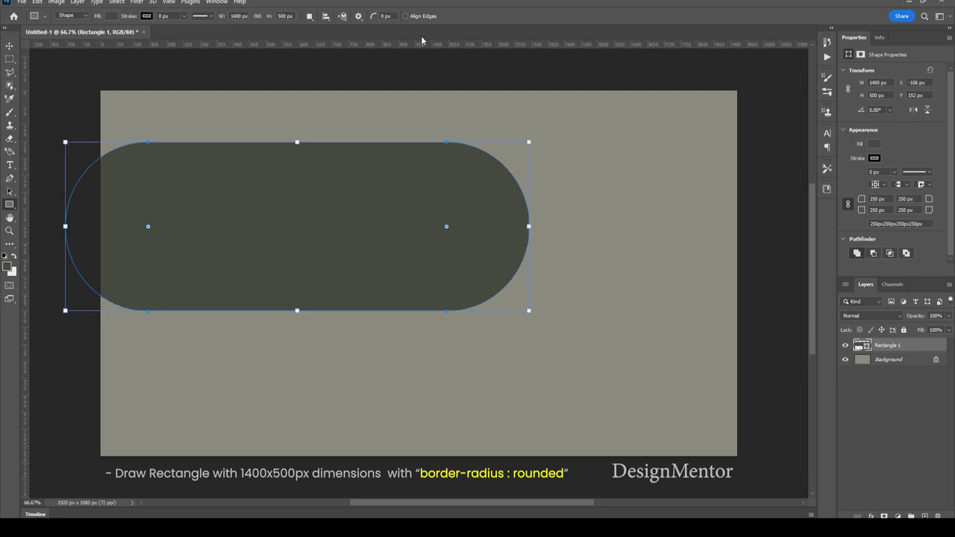
click(9, 48)
Centre the pill horizontally and vertically on the canvas.
key(ctrl+a)
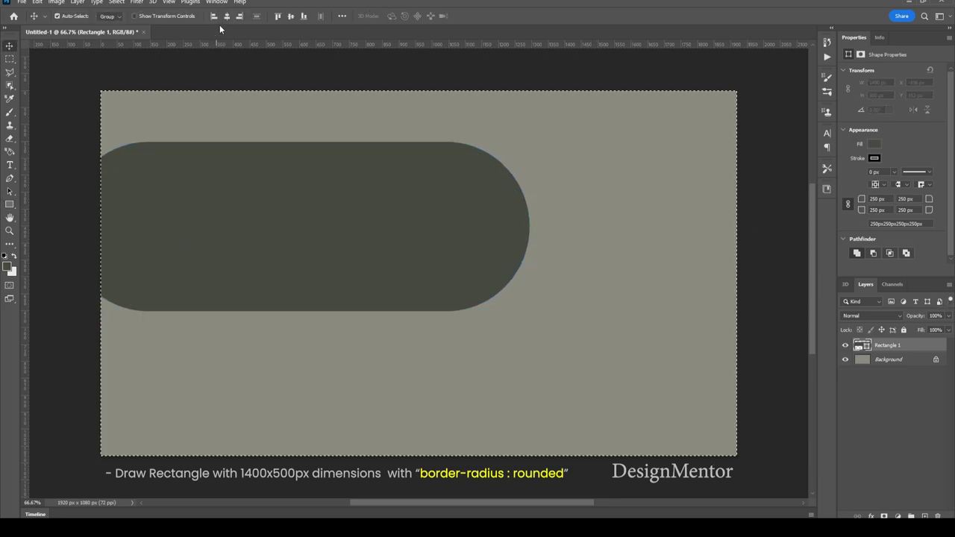
click(227, 16)
click(303, 16)
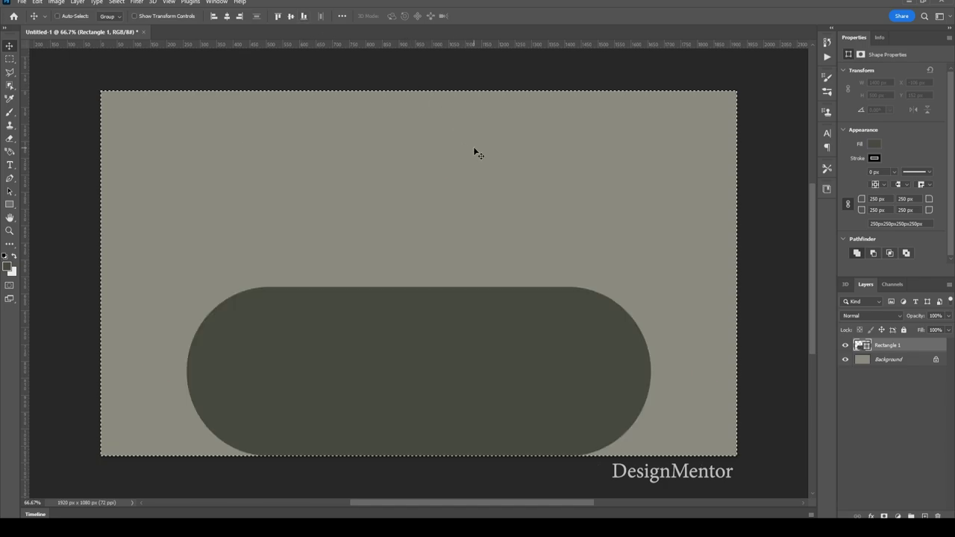
click(291, 16)
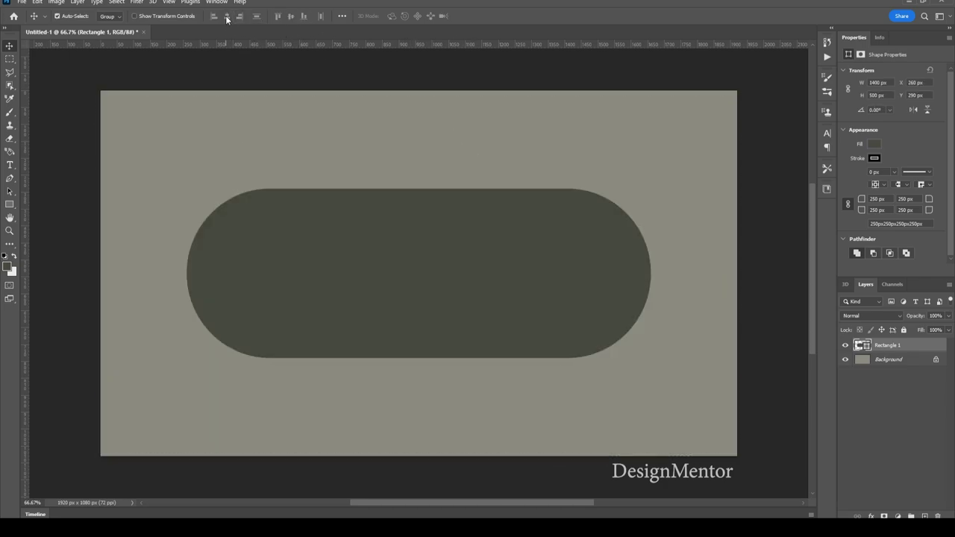
key(ctrl+d)
Rotate the pill 30° clockwise and commit the transform.
key(ctrl+t)
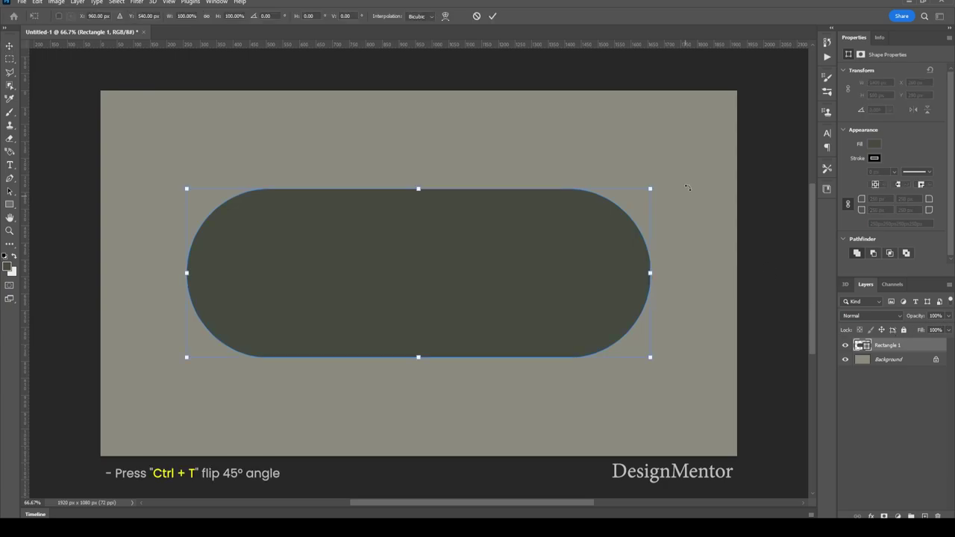
drag(656, 178, 710, 302)
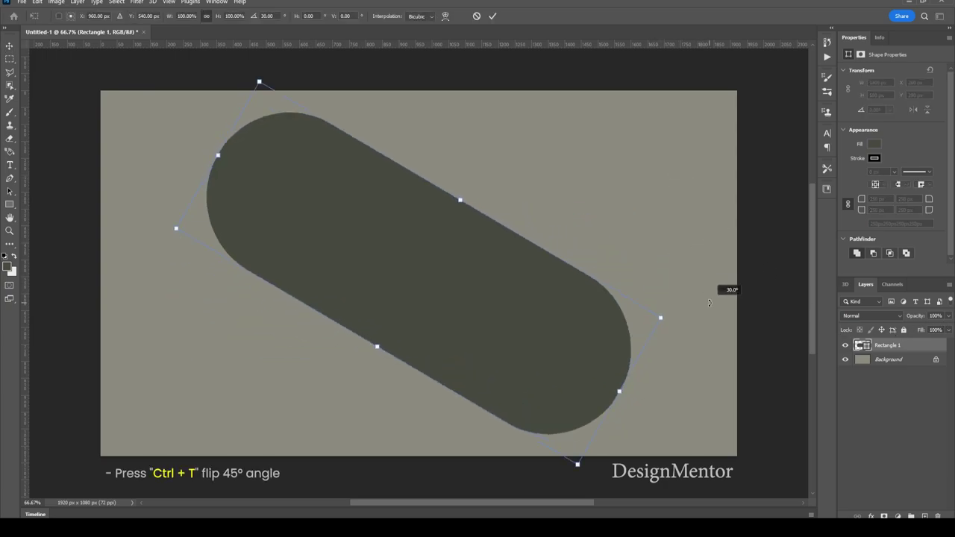
click(493, 16)
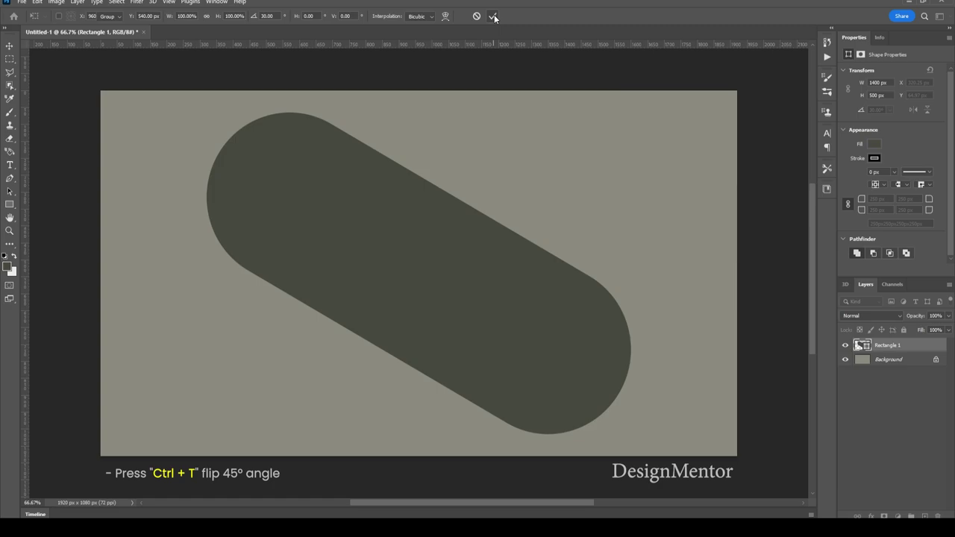
Add a Gradient Overlay to the pill with its left stop set to #46483f.
right_click(905, 345)
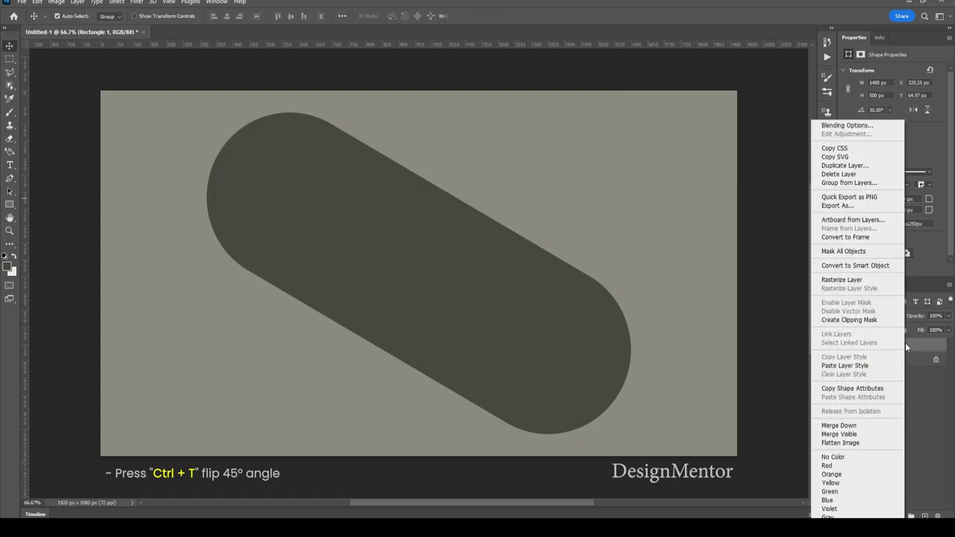
click(851, 125)
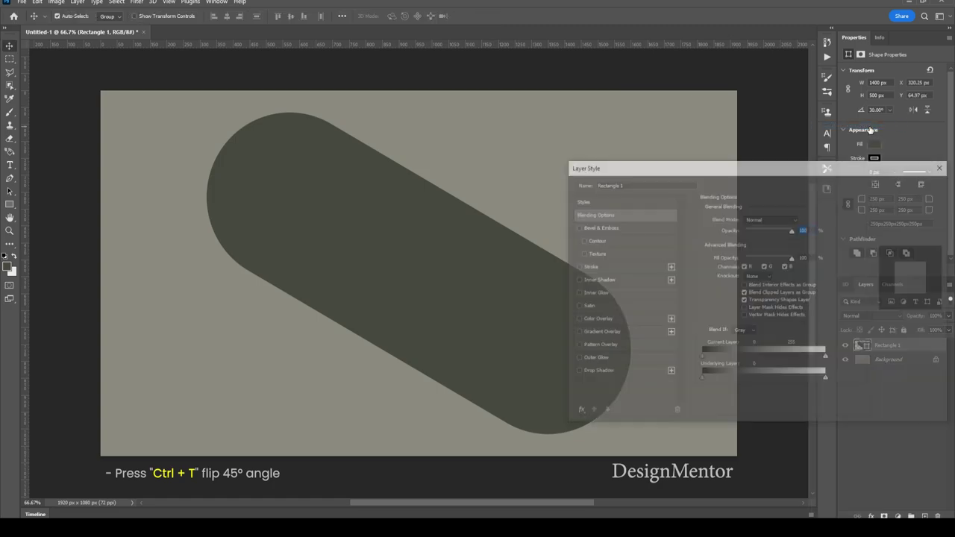
click(610, 334)
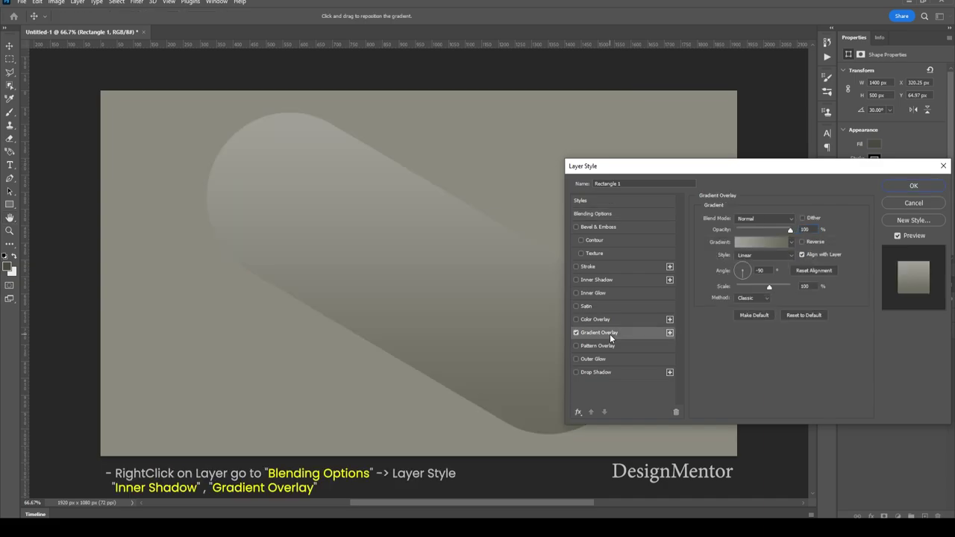
click(762, 241)
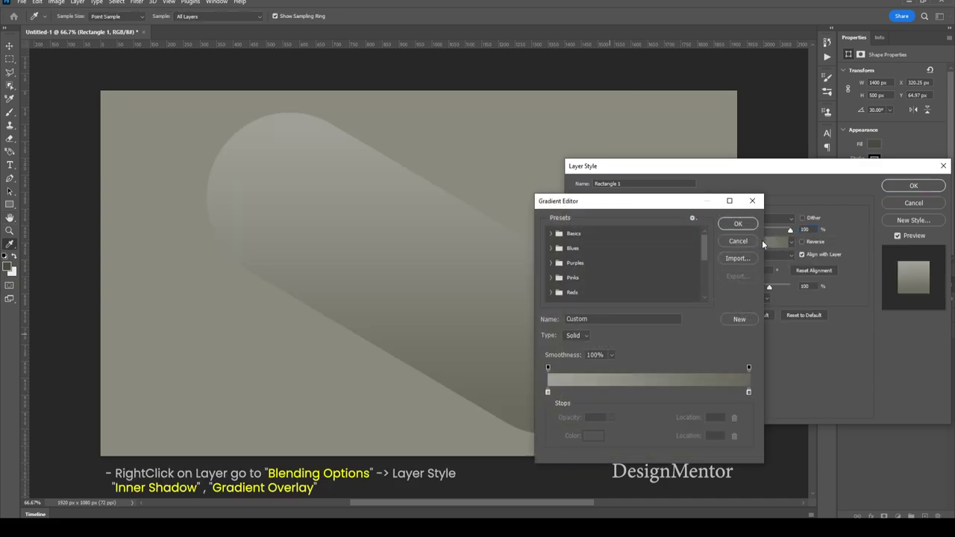
click(548, 392)
click(594, 436)
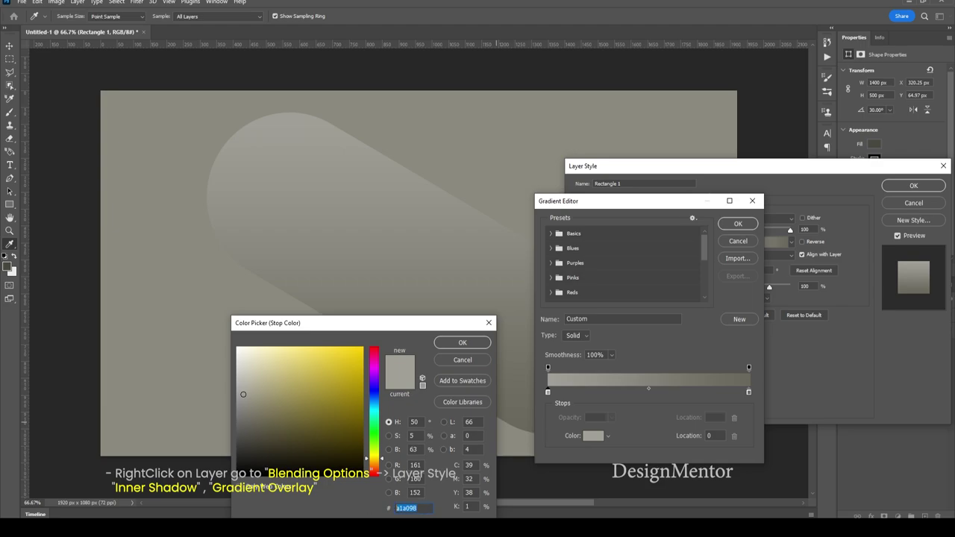
text(004648)
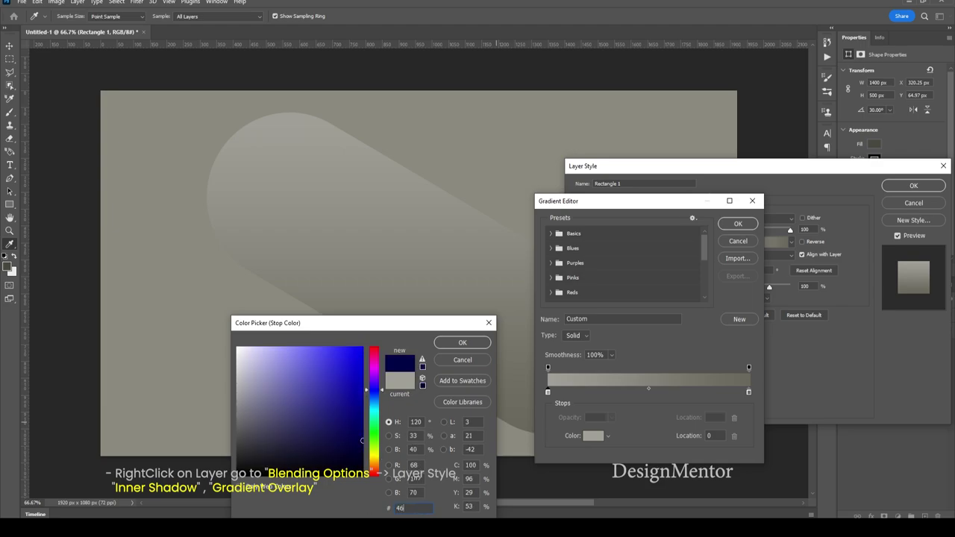
text(3f)
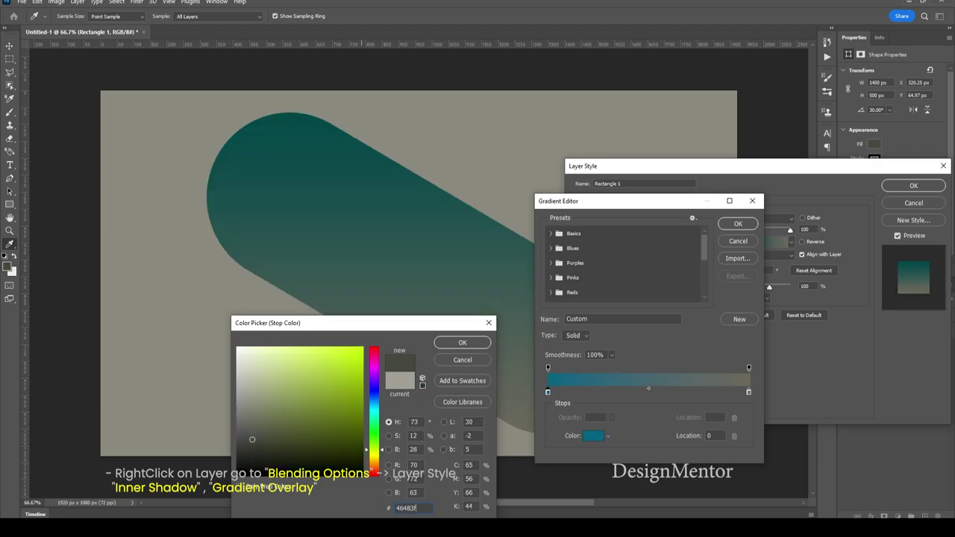
click(462, 343)
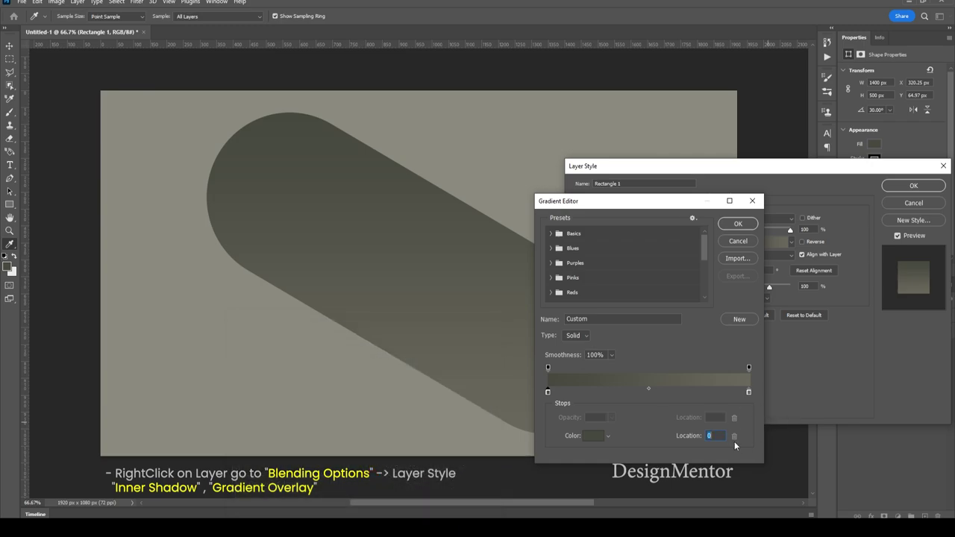
Set the gradient's right stop to near-black #1f1d18 and accept the gradient.
click(749, 392)
click(593, 436)
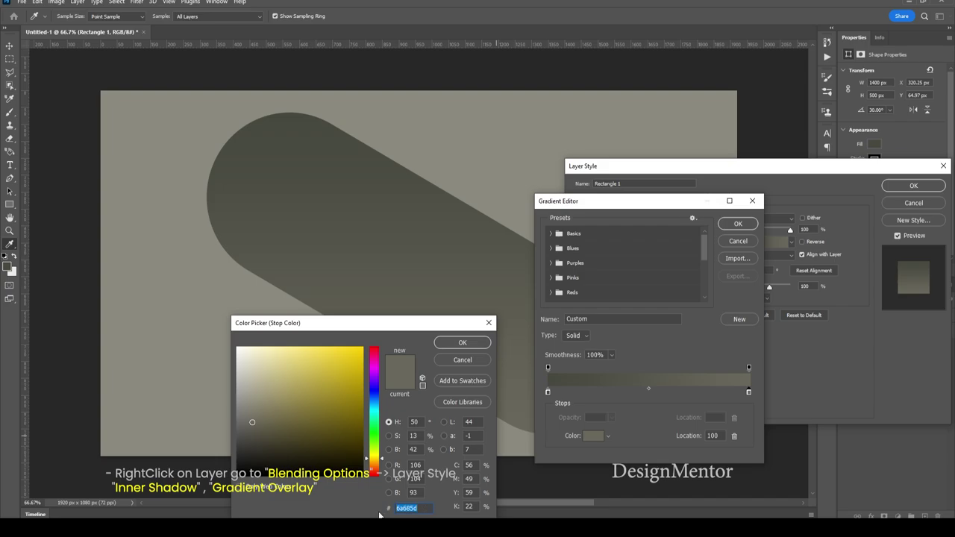
text(1f1d18)
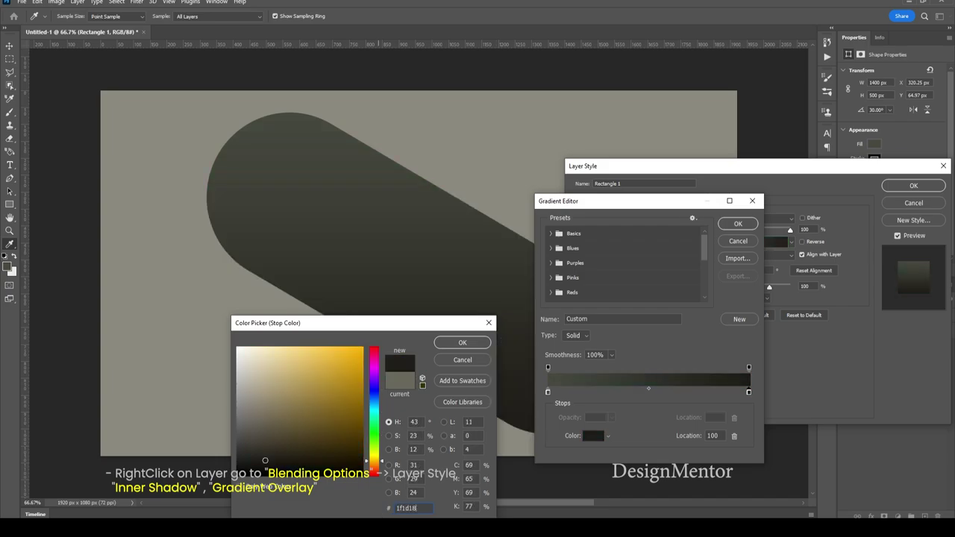
click(462, 343)
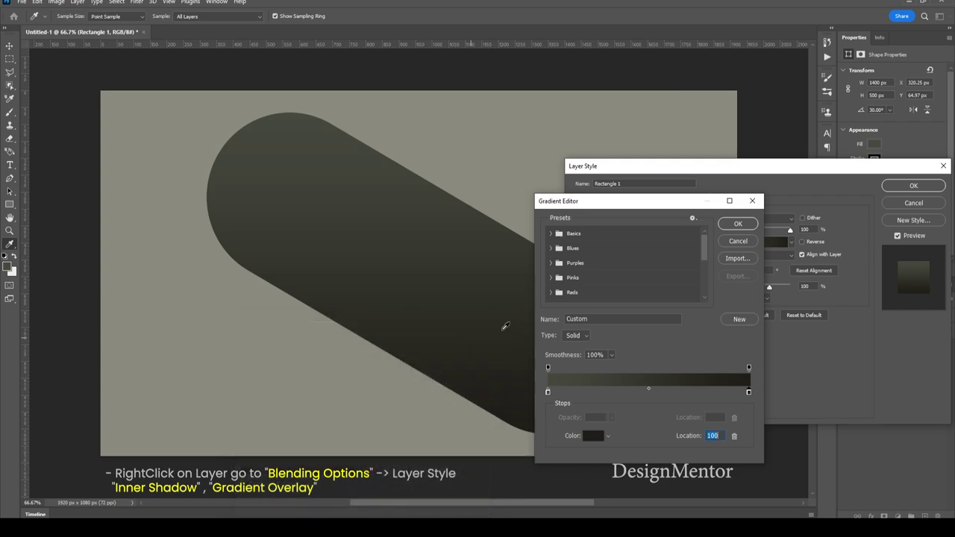
click(738, 224)
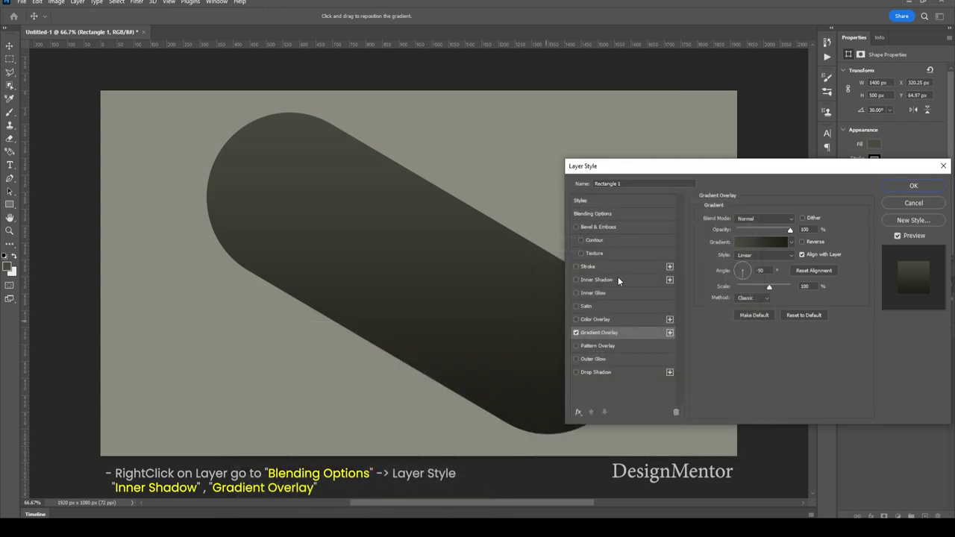
Add a Multiply inner shadow at 35% with 10 px distance and 5 px size.
click(618, 280)
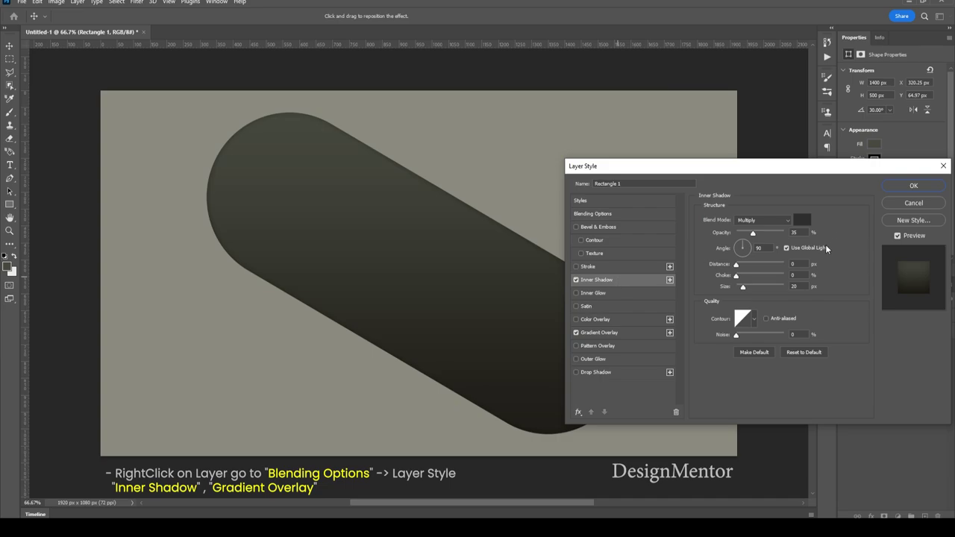
click(796, 265)
text(100)
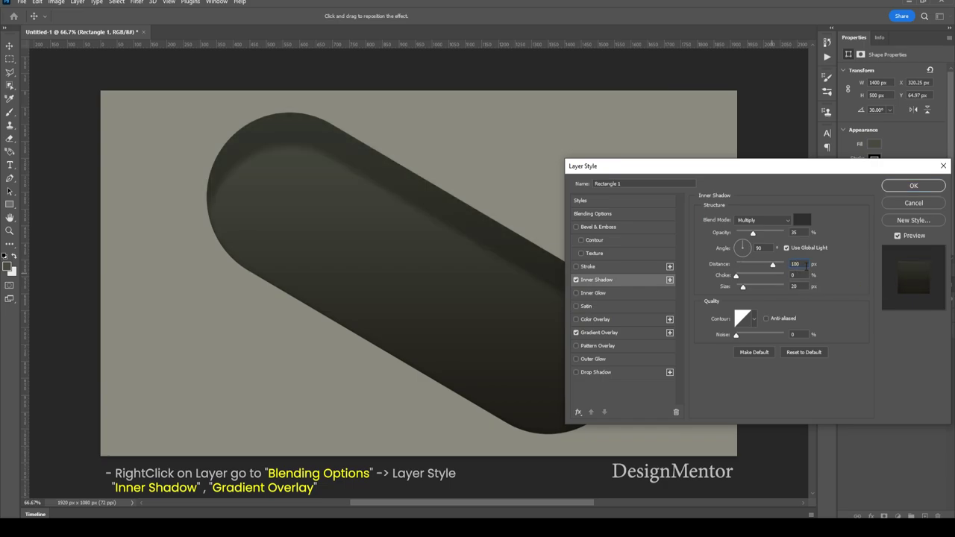
key(BackSpace)
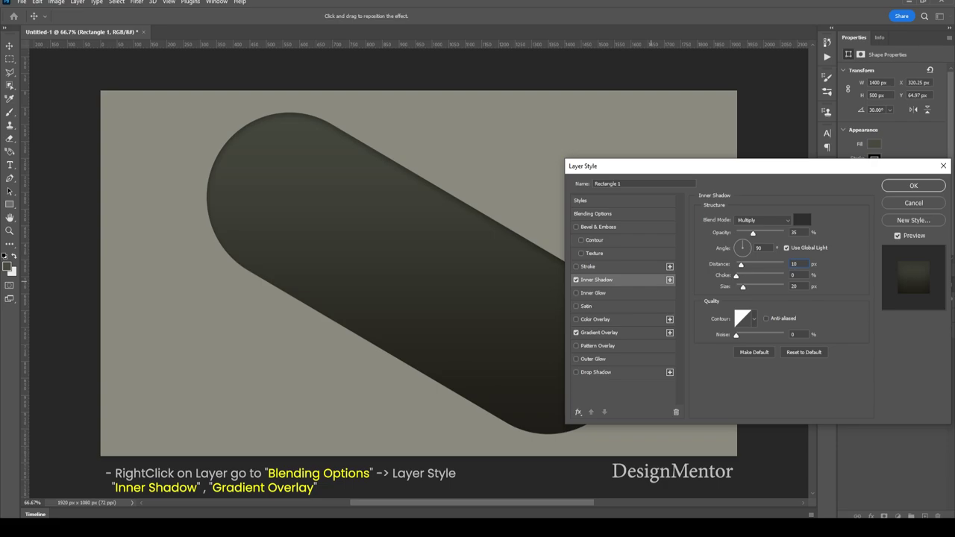
key(Tab)
key(Tab)
text(5)
drag(700, 168, 754, 173)
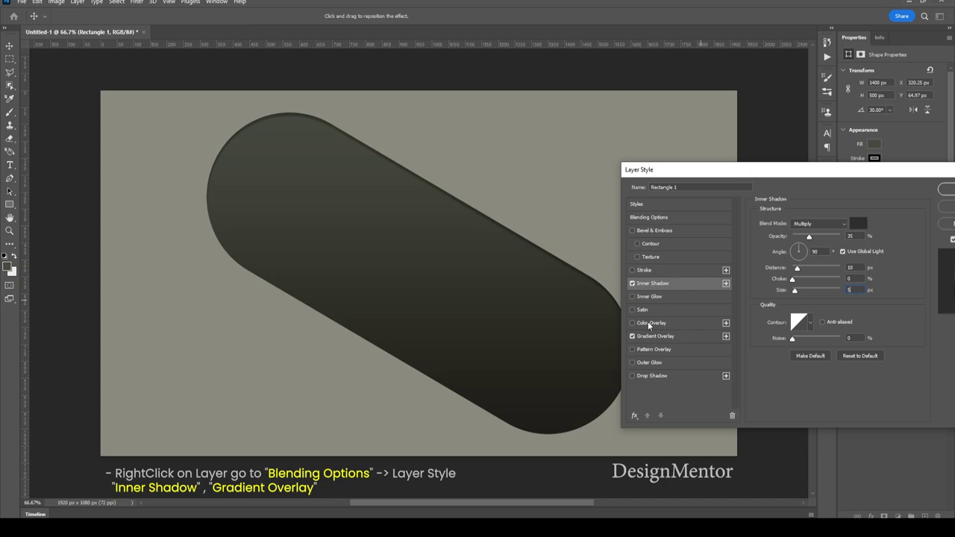
click(674, 336)
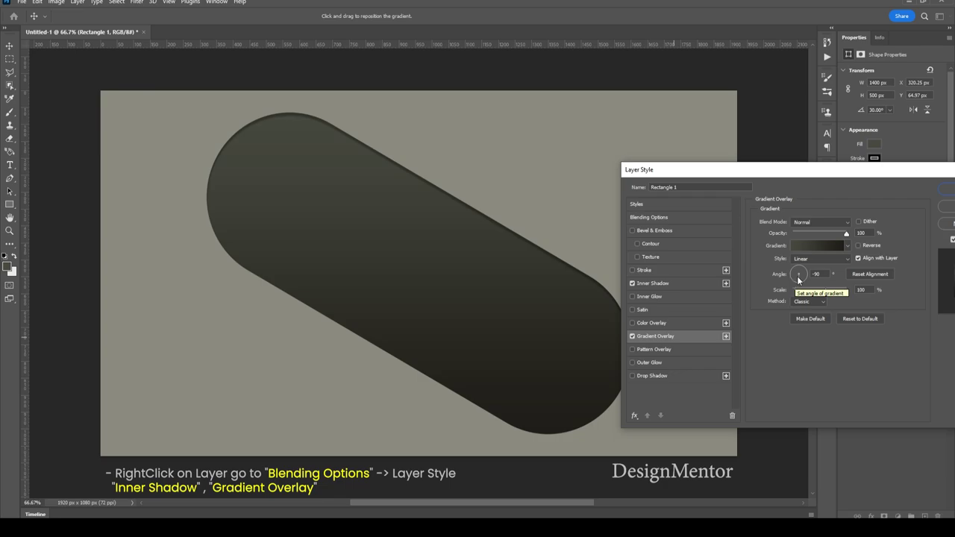
Set the Gradient Overlay angle to -60° and apply the layer style.
mouse_move(804, 274)
mouse_down()
mouse_move(796, 272)
mouse_move(804, 282)
mouse_up()
text(125)
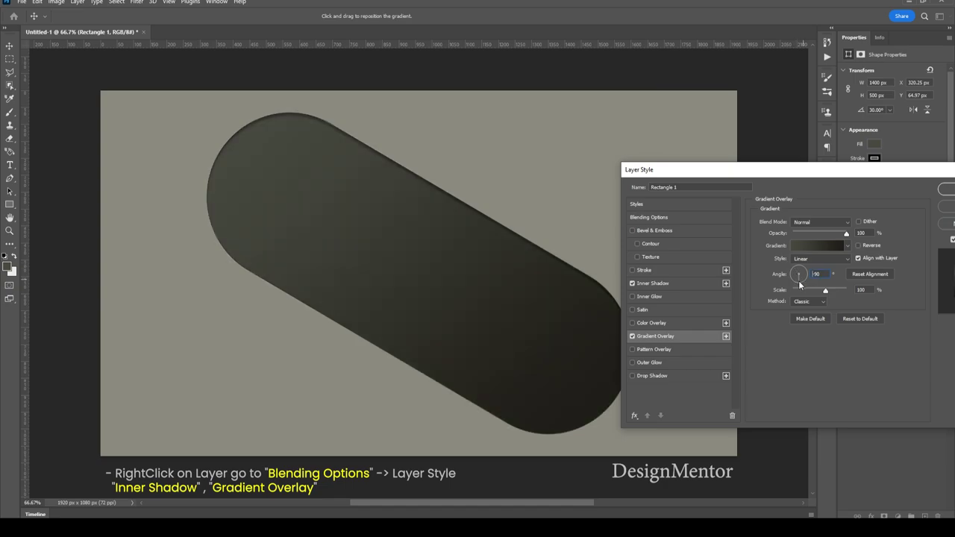
click(798, 281)
text(-180)
click(803, 285)
click(814, 274)
text(-60)
click(945, 191)
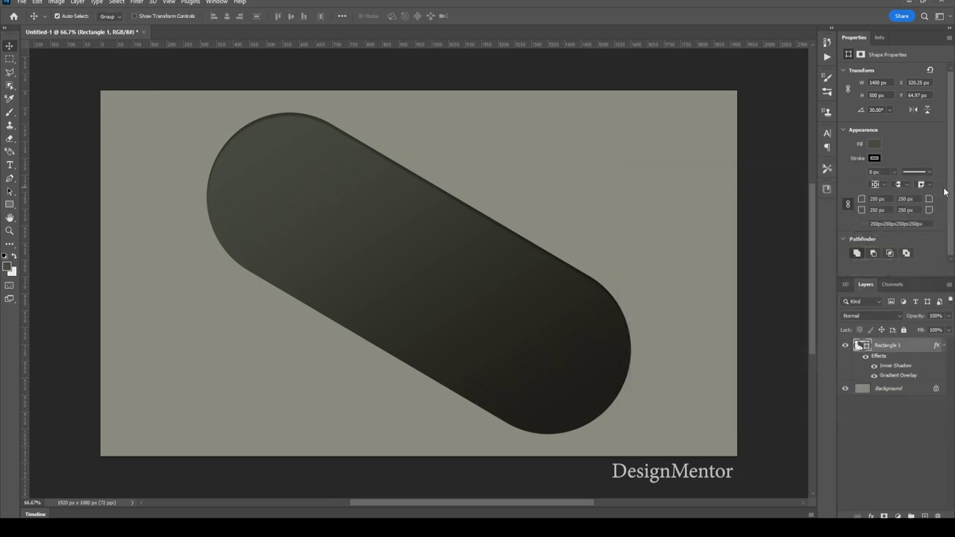
Change the foreground colour to light grey-beige #8e8b80.
click(945, 345)
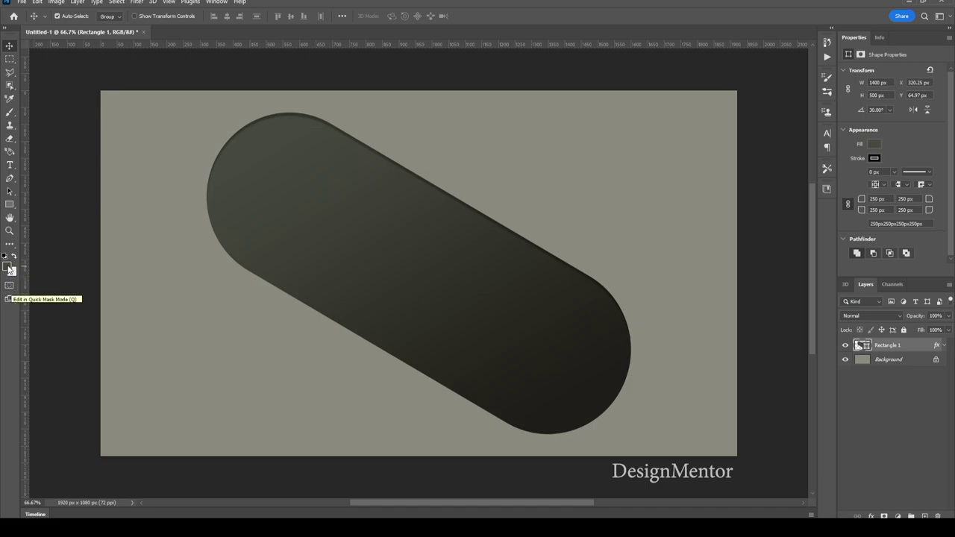
click(9, 270)
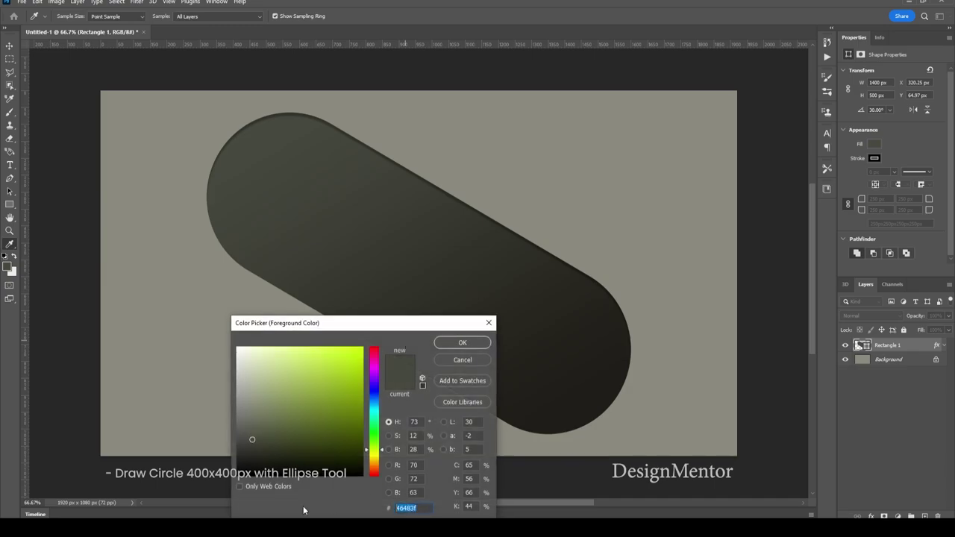
text(8)
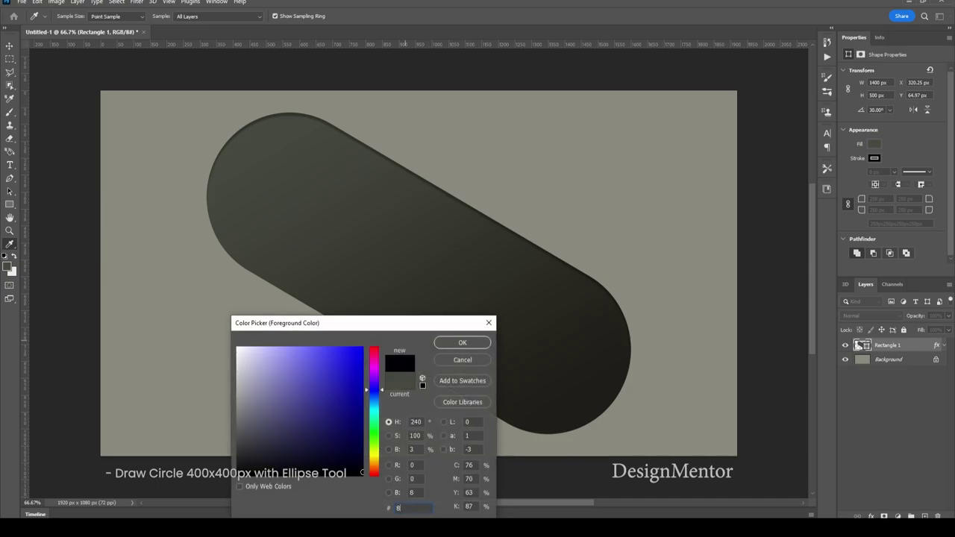
text(e8b)
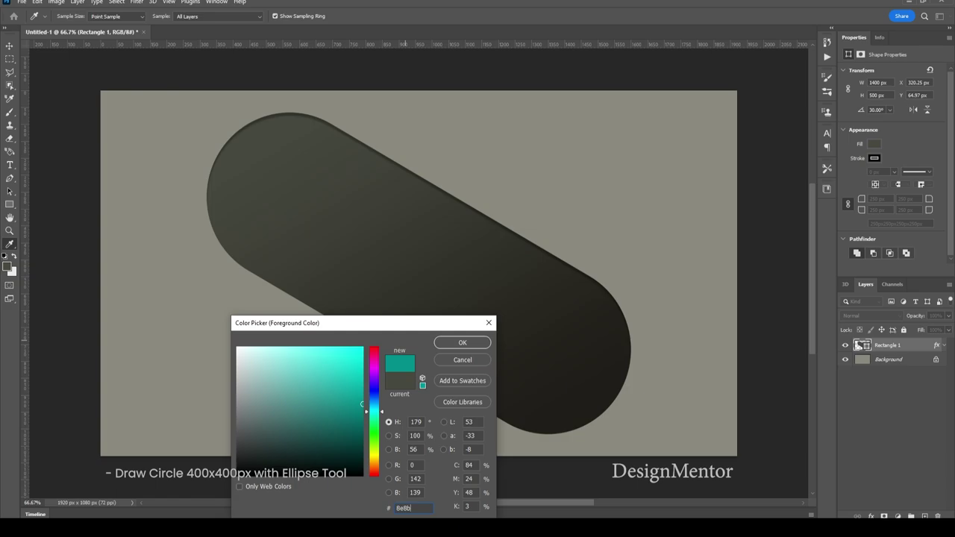
text(80)
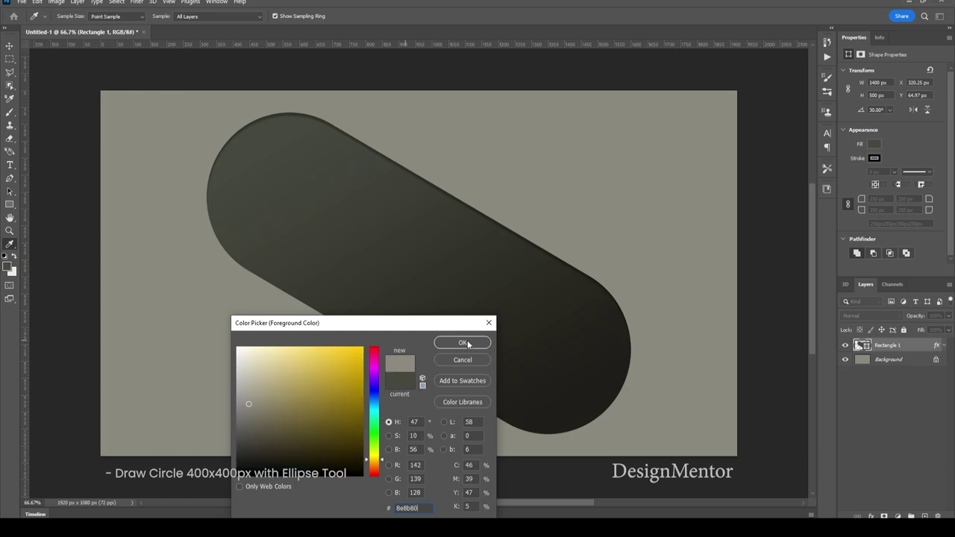
click(463, 343)
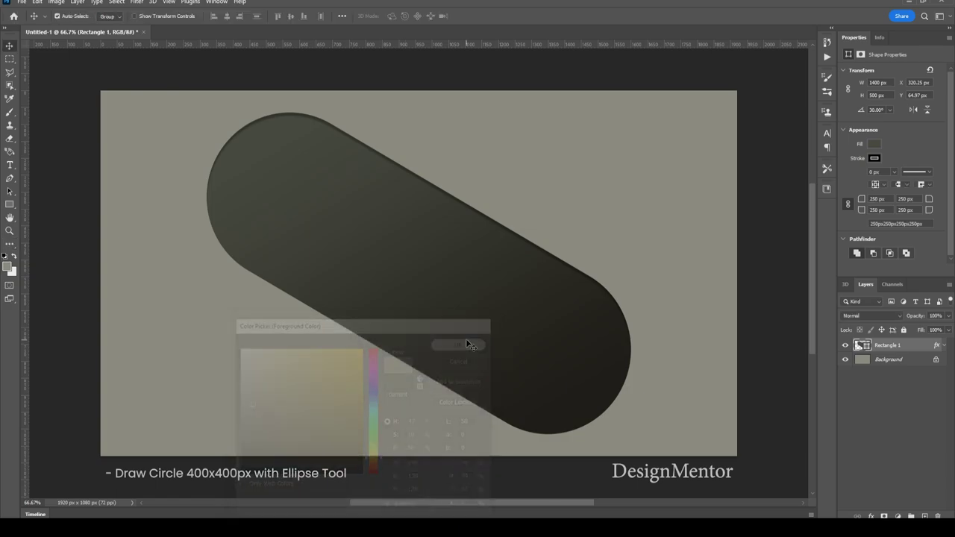
click(9, 205)
Draw a 400×400 px circle and move it into the pill's left end.
click(52, 214)
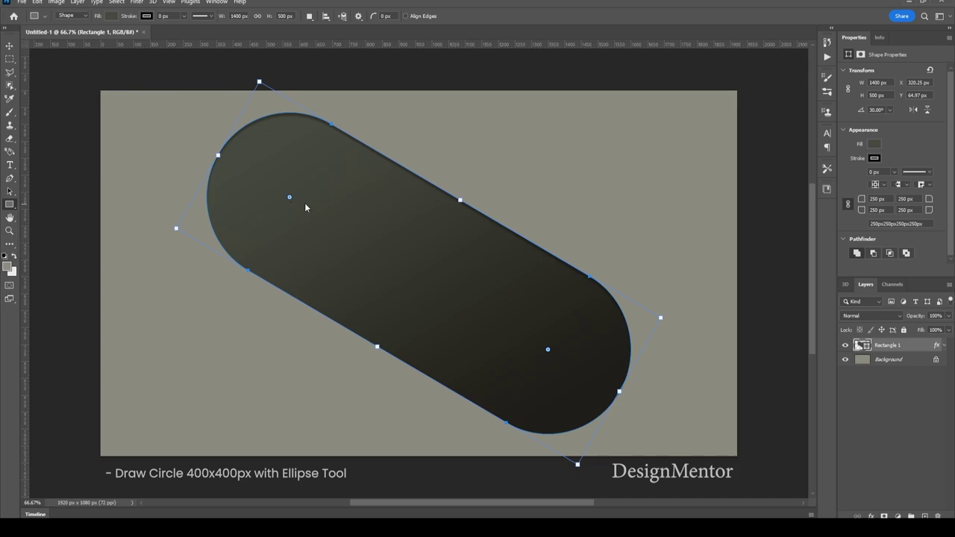
click(323, 207)
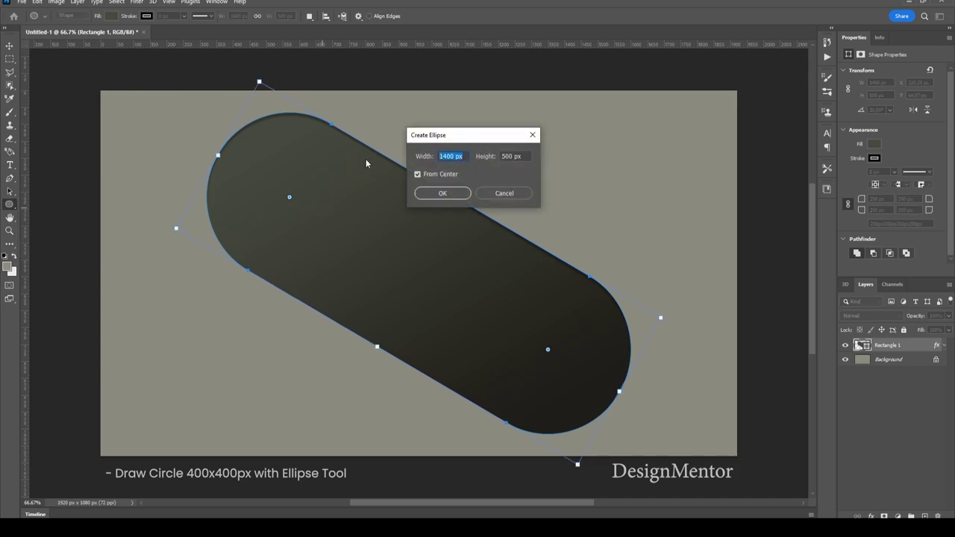
text(400)
key(Tab)
text(400)
key(Return)
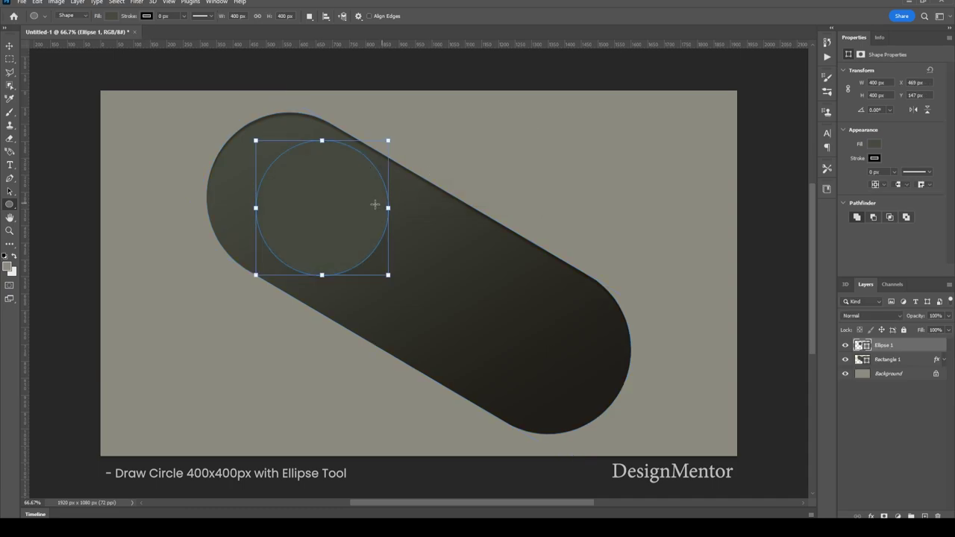
key(v)
drag(343, 216, 321, 207)
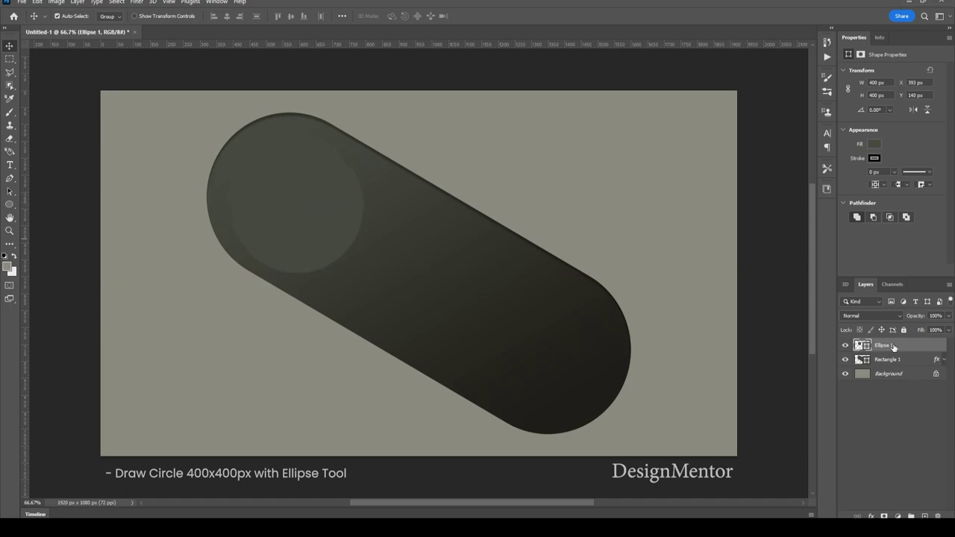
Give Ellipse 1 a 5 px smooth inner Bevel & Emboss.
right_click(893, 344)
click(817, 122)
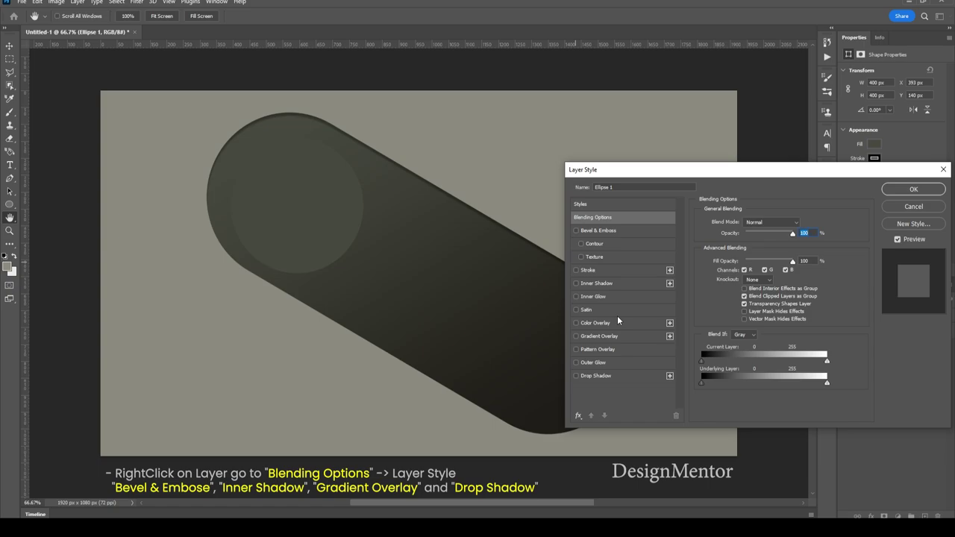
click(601, 231)
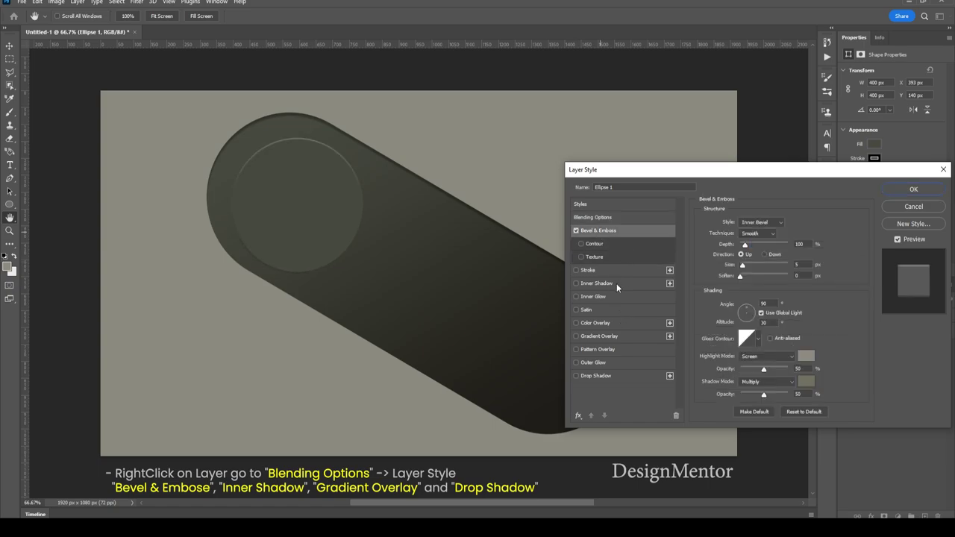
Add a Gradient Overlay to the knob with its left stop set to #8e8b80.
click(620, 335)
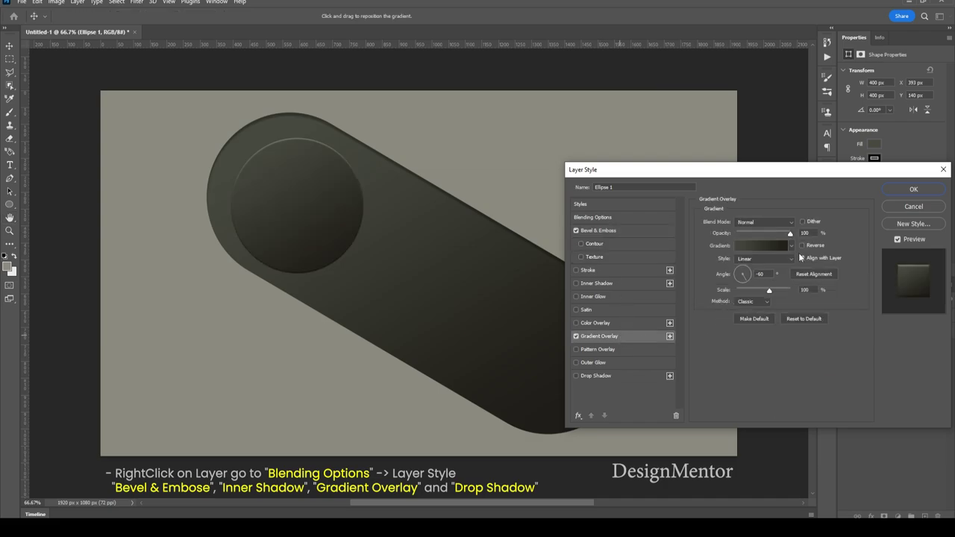
click(748, 245)
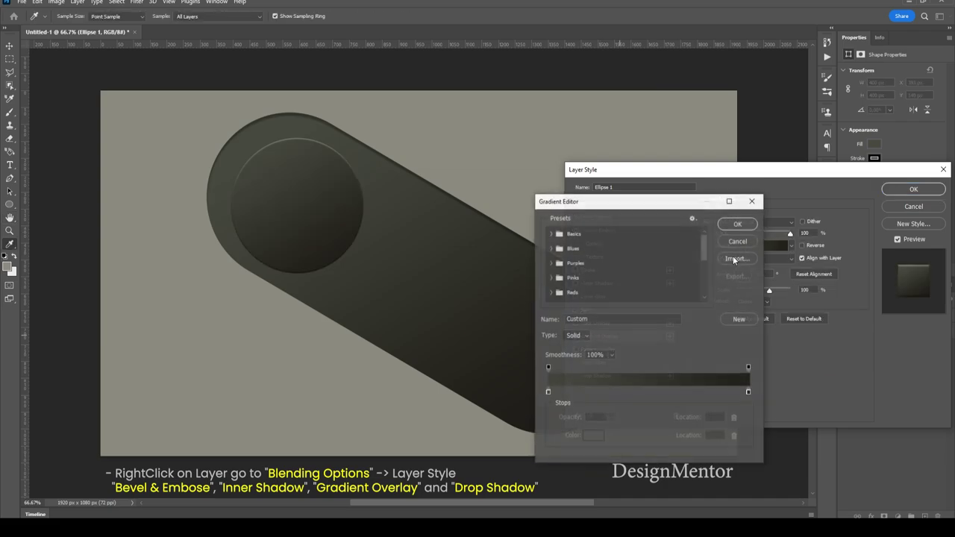
click(548, 391)
click(596, 436)
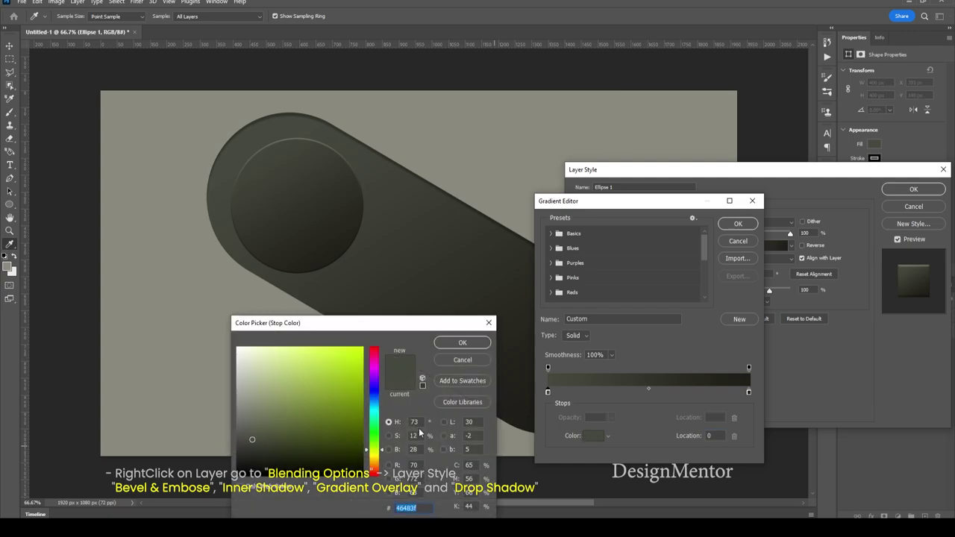
click(422, 508)
text(8)
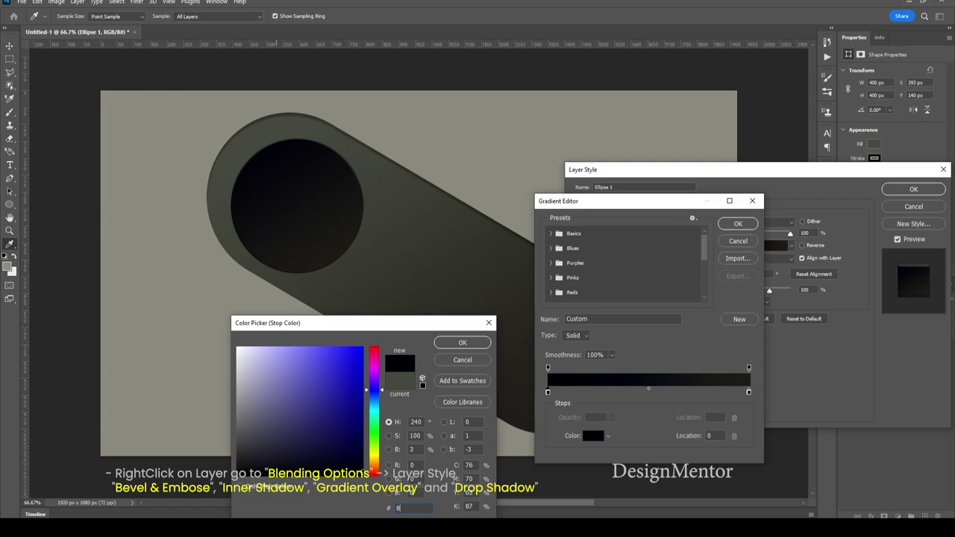
text(e8e)
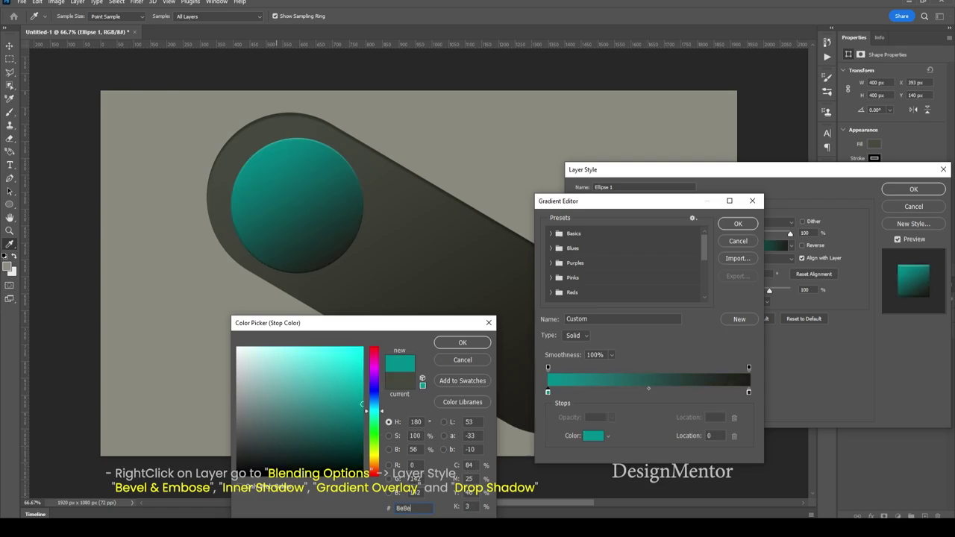
key(BackSpace)
text(b)
text(8)
text(0)
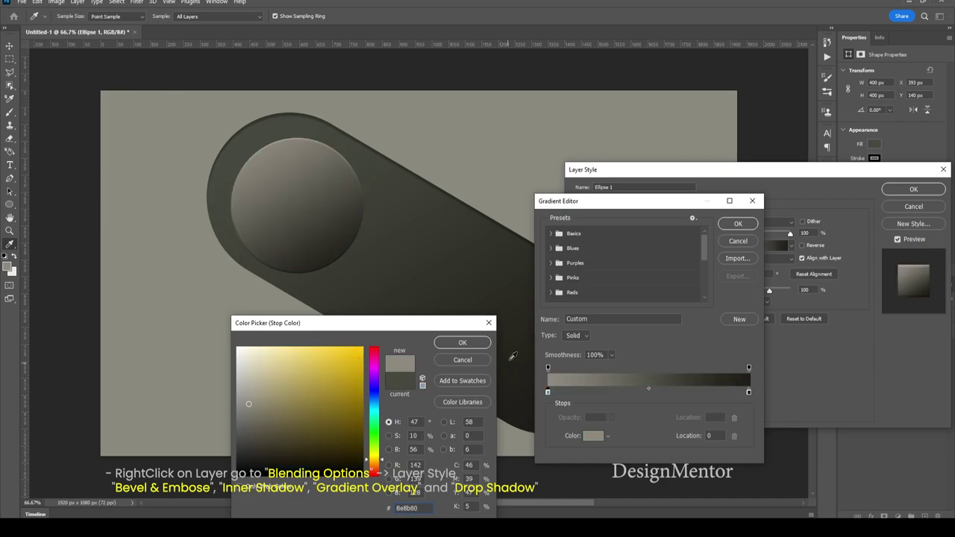
click(448, 344)
Set the gradient's right stop to #736f61 and accept the gradient.
click(748, 392)
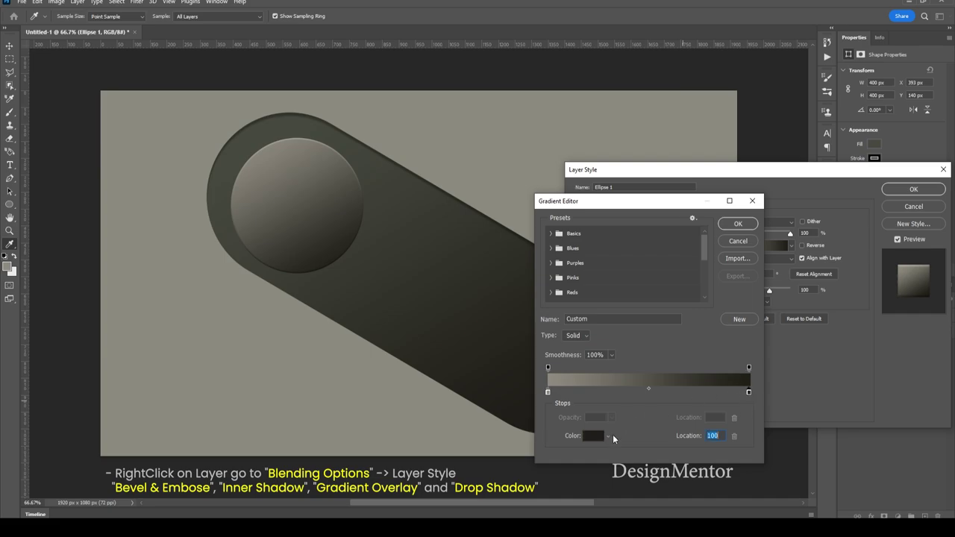
click(595, 437)
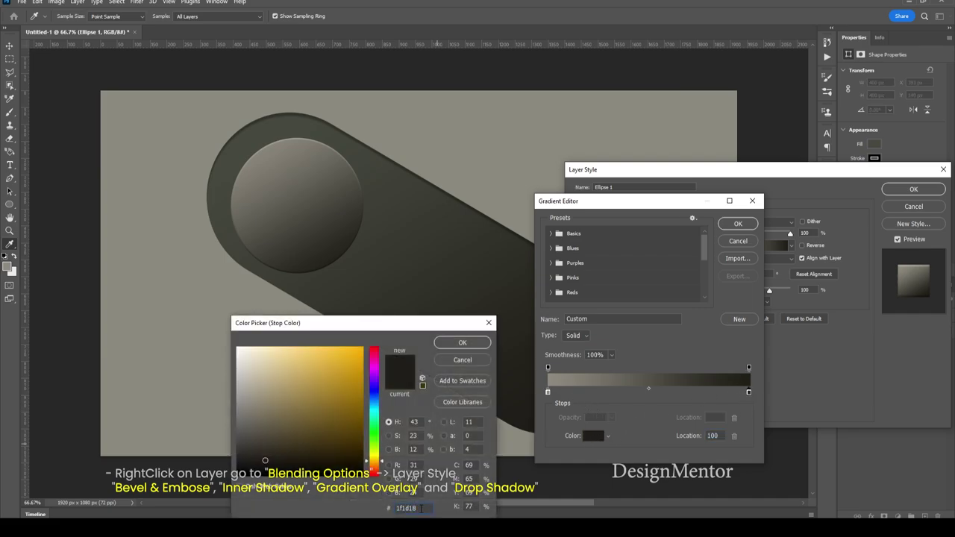
text(7)
text(36f6)
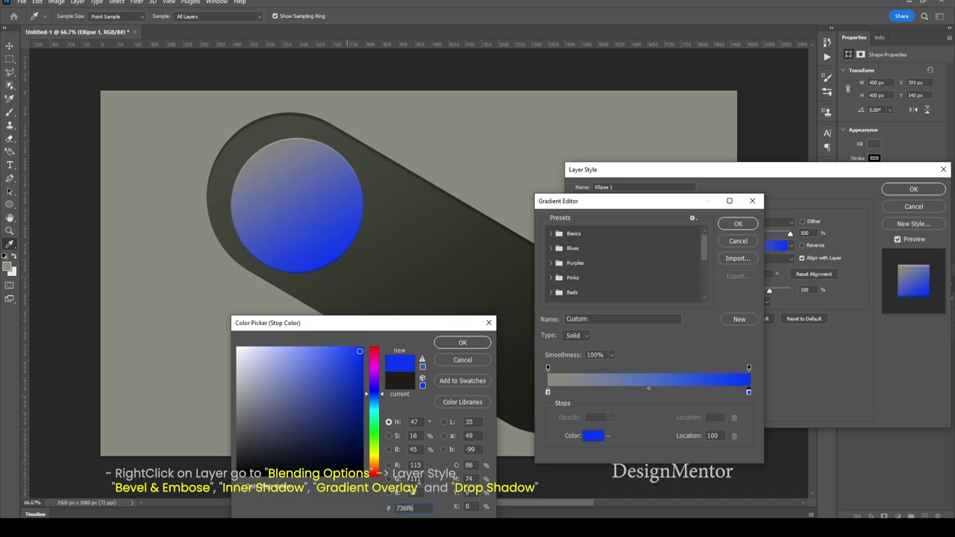
text(1)
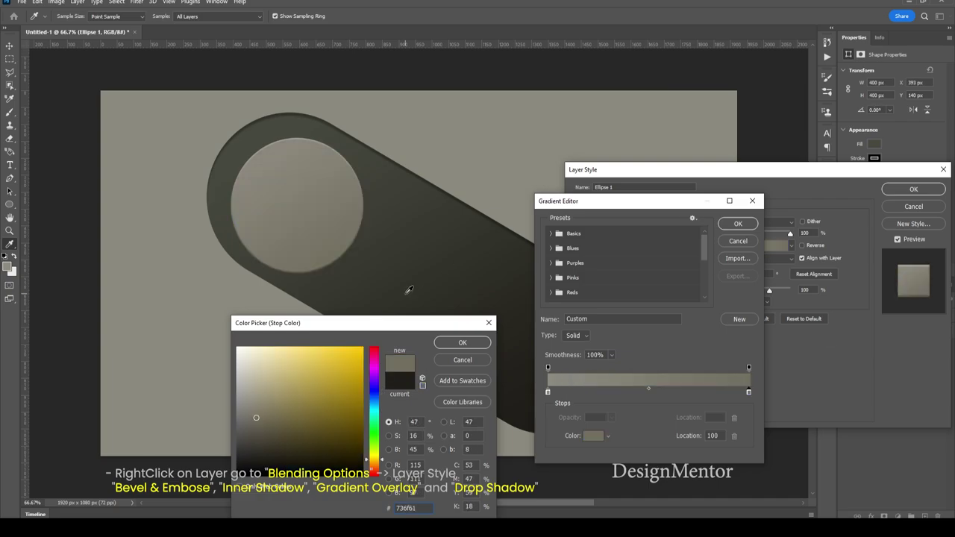
click(462, 343)
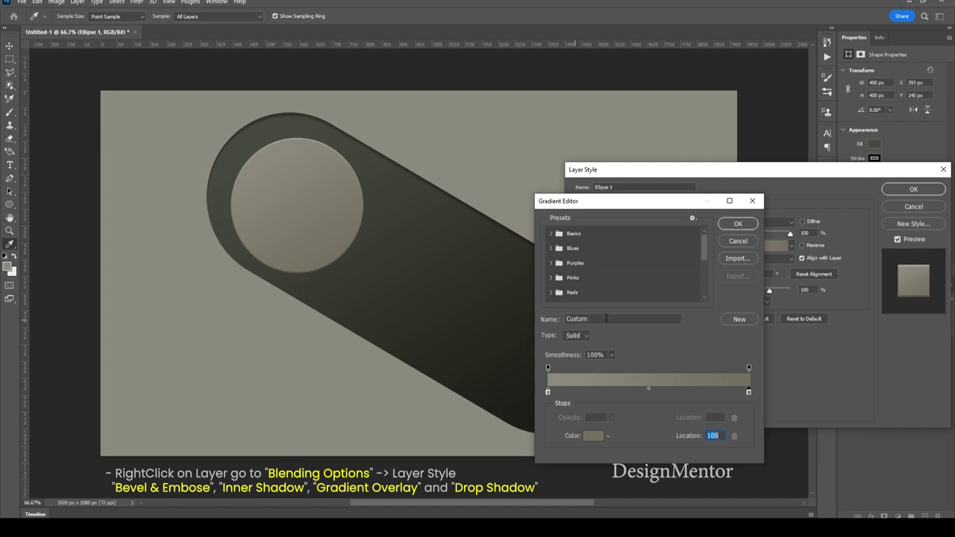
click(738, 224)
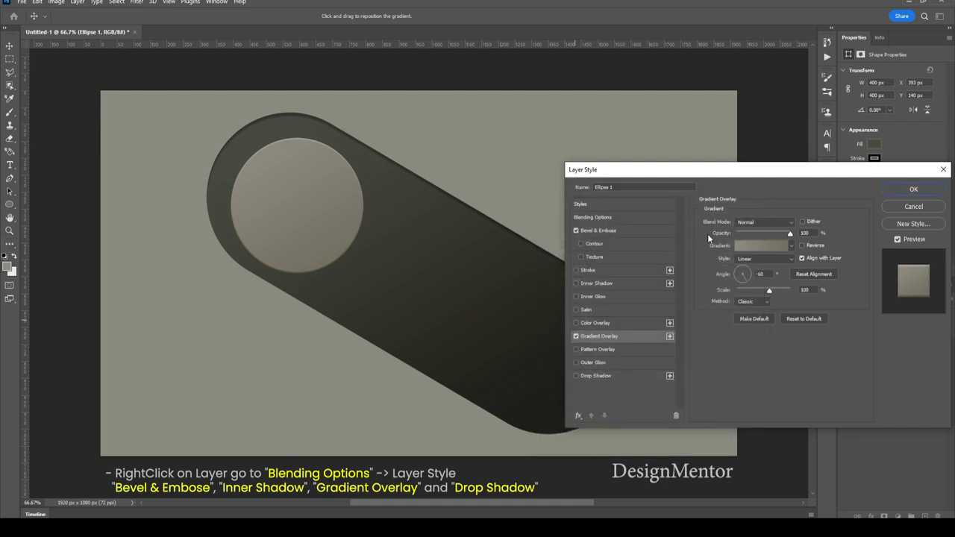
Add Inner Shadow and a 20 px Drop Shadow to the knob, leaving Inner Glow off, and apply.
click(609, 283)
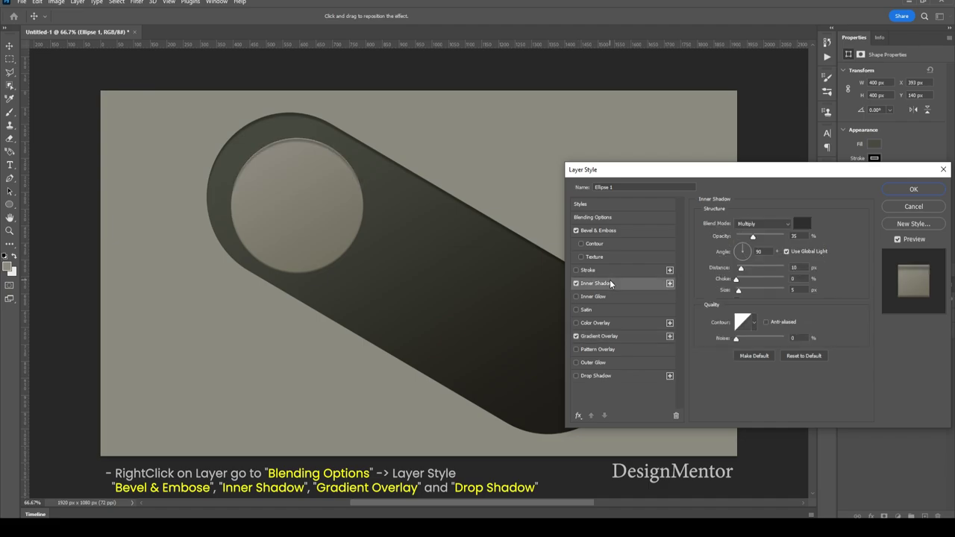
click(606, 296)
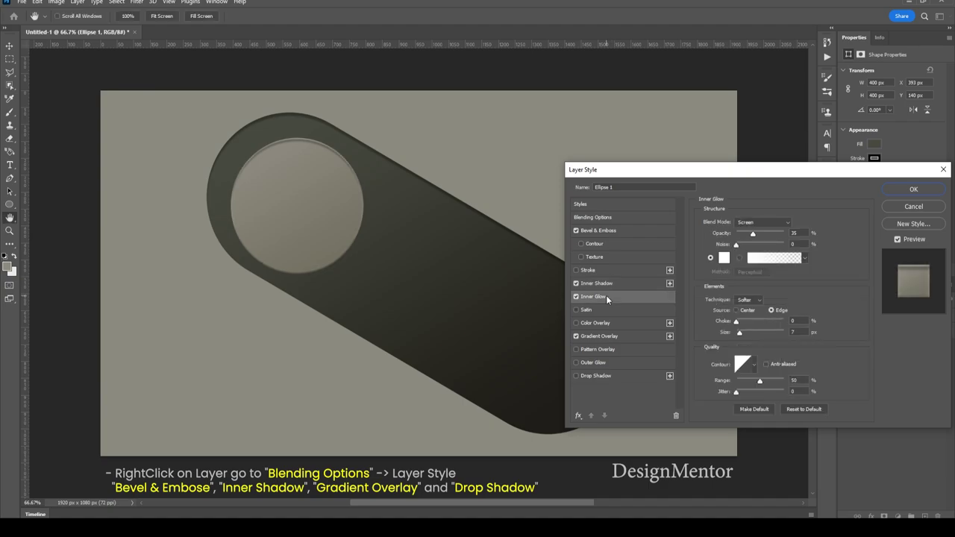
click(576, 296)
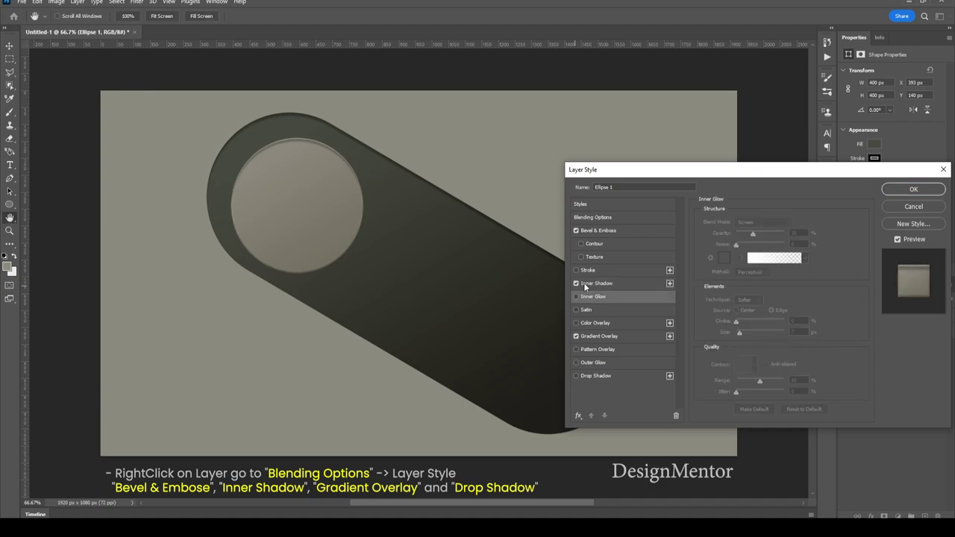
click(603, 377)
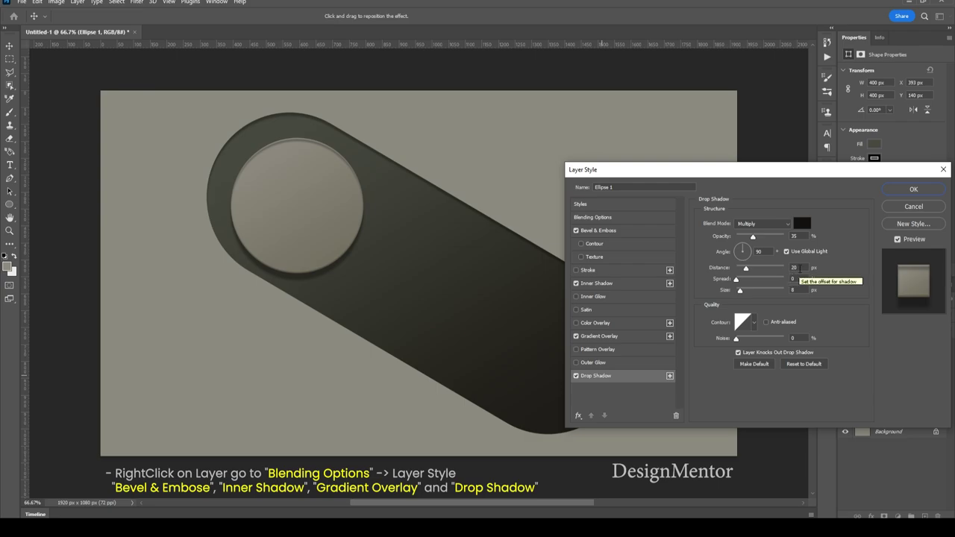
click(631, 232)
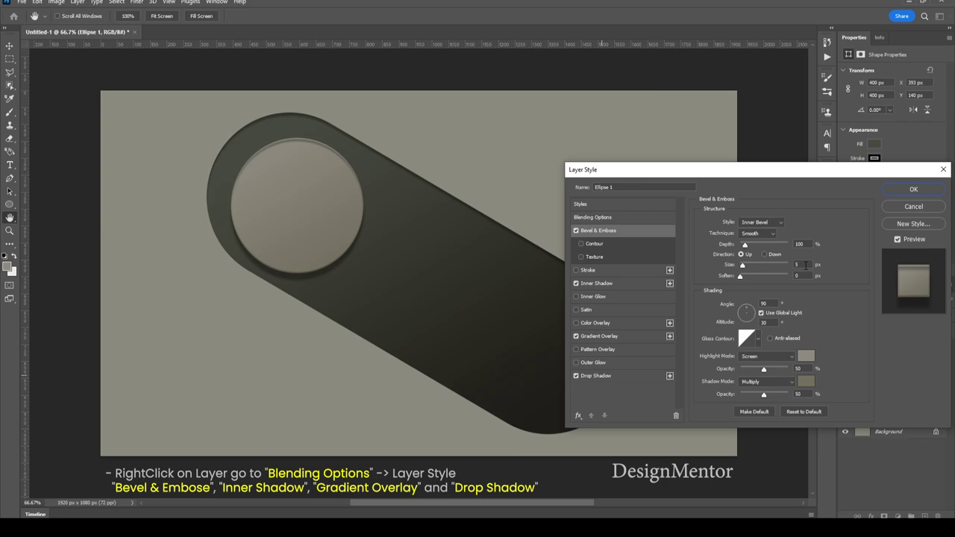
click(806, 264)
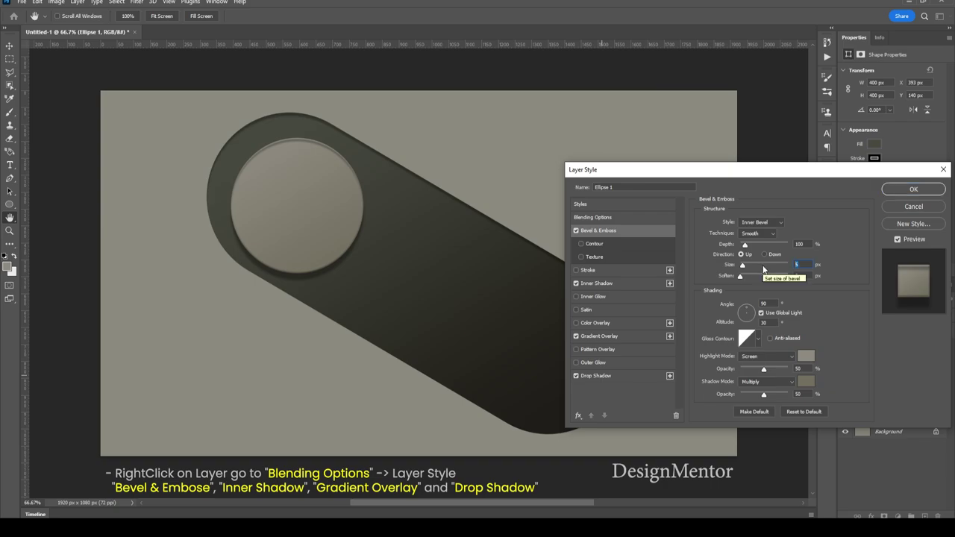
click(914, 190)
Nudge the knob up-left, swap its Inner Shadow for Inner Glow, and set Drop Shadow distance to 10.
drag(326, 199, 320, 190)
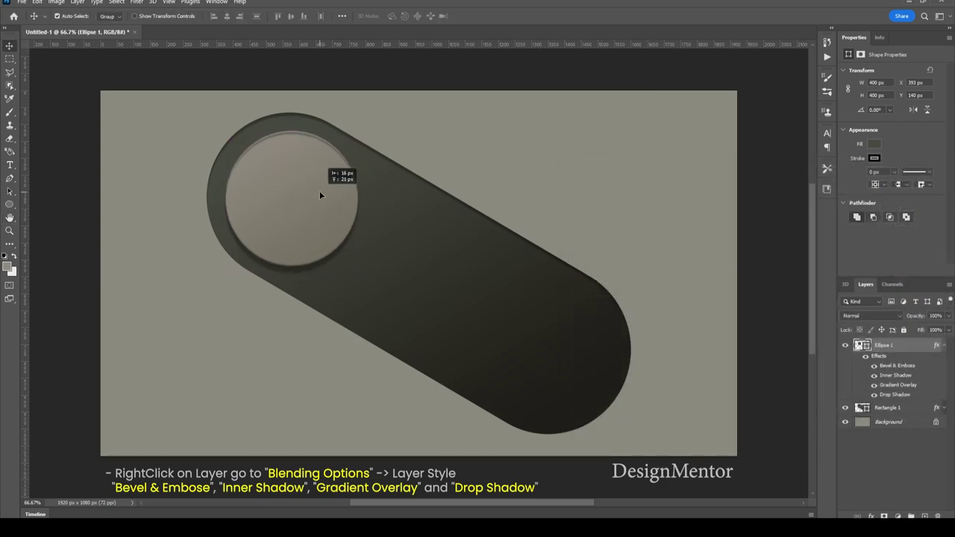
drag(321, 194, 319, 193)
right_click(902, 351)
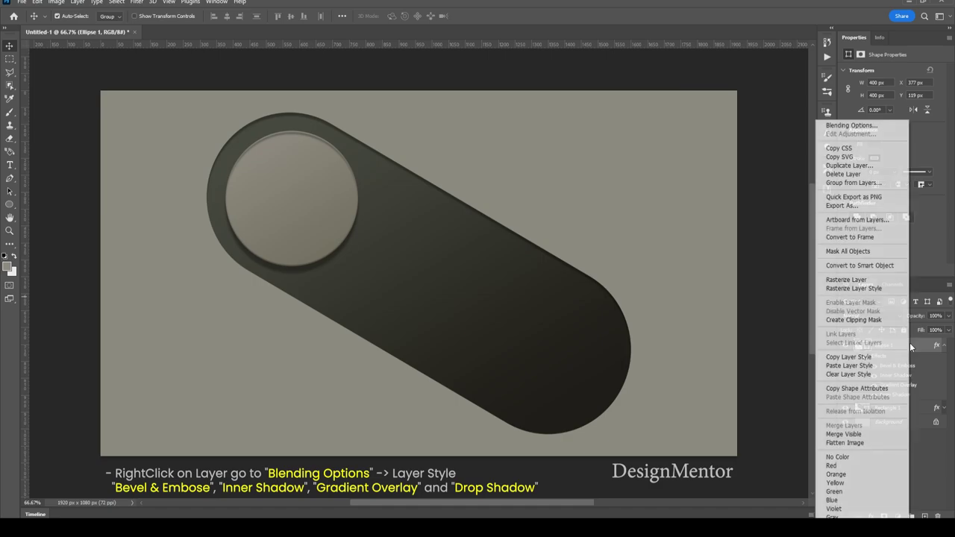
click(839, 129)
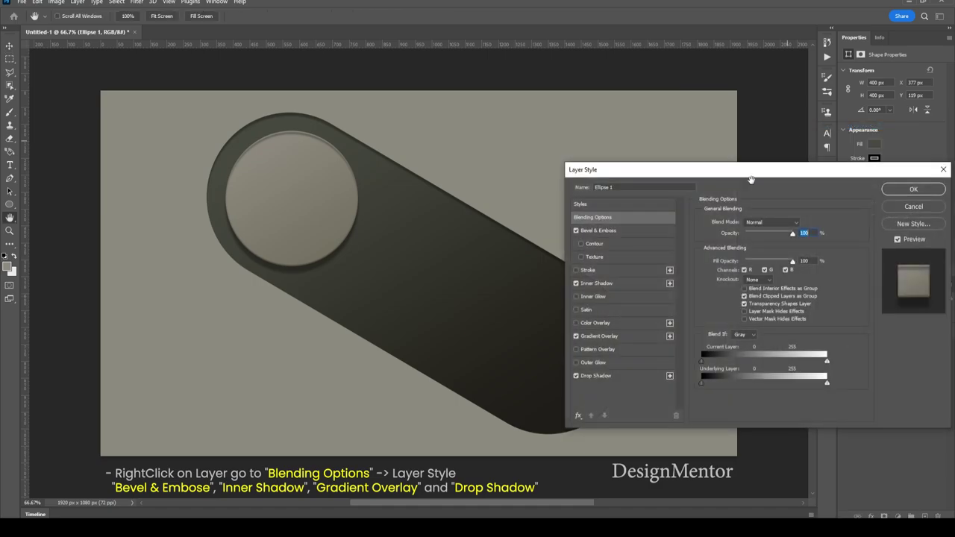
click(620, 285)
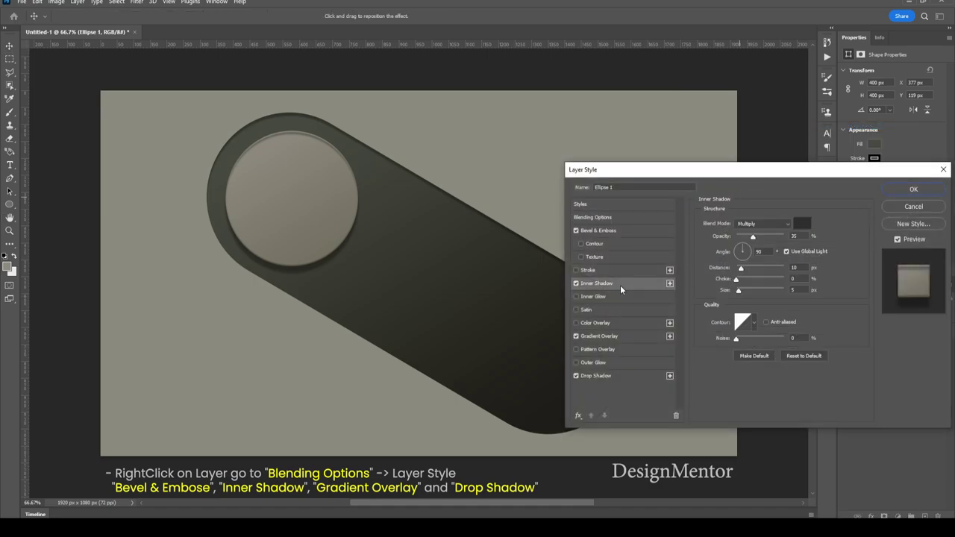
click(577, 283)
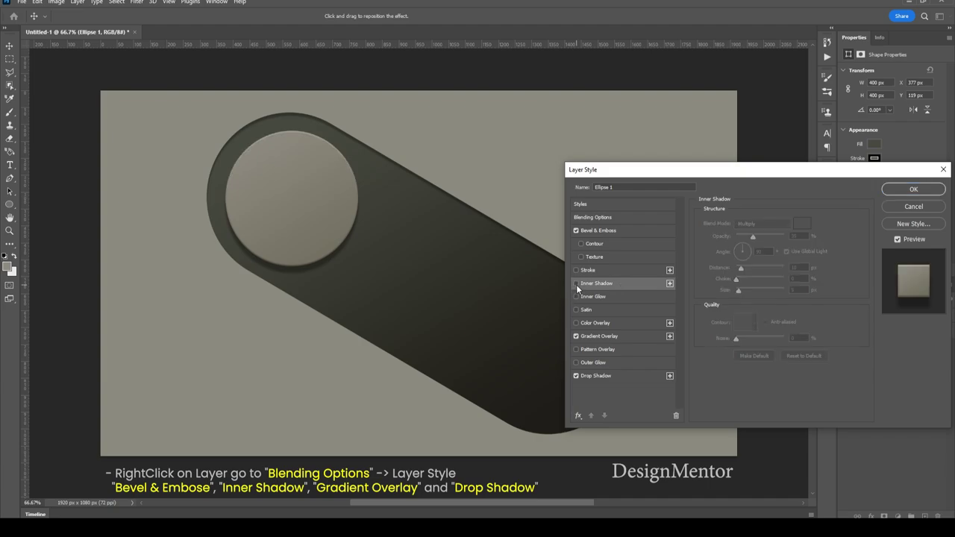
click(606, 297)
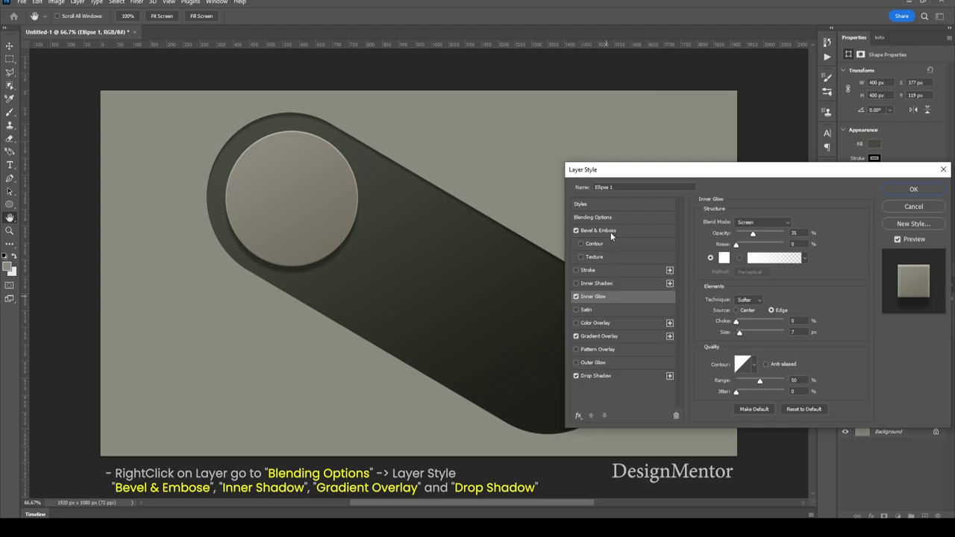
click(604, 374)
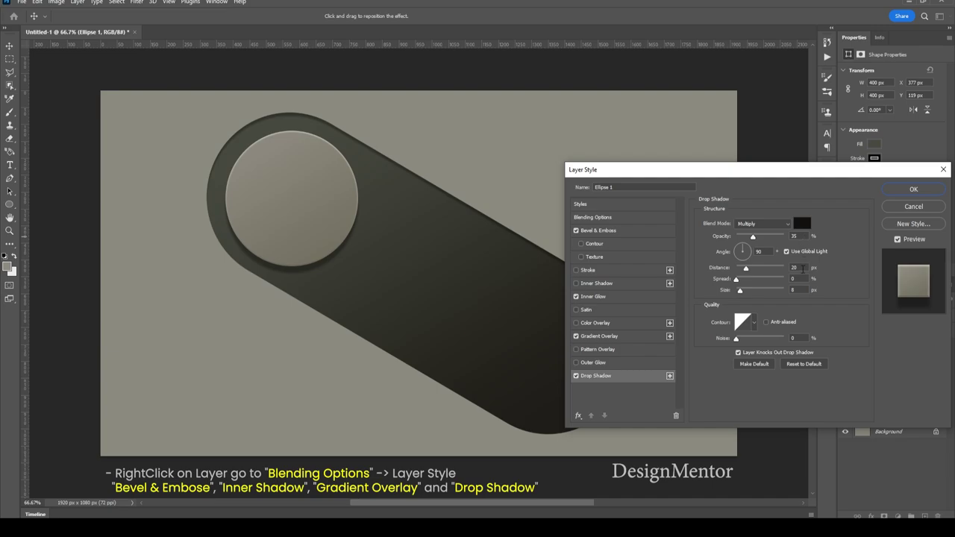
double_click(795, 268)
text(10)
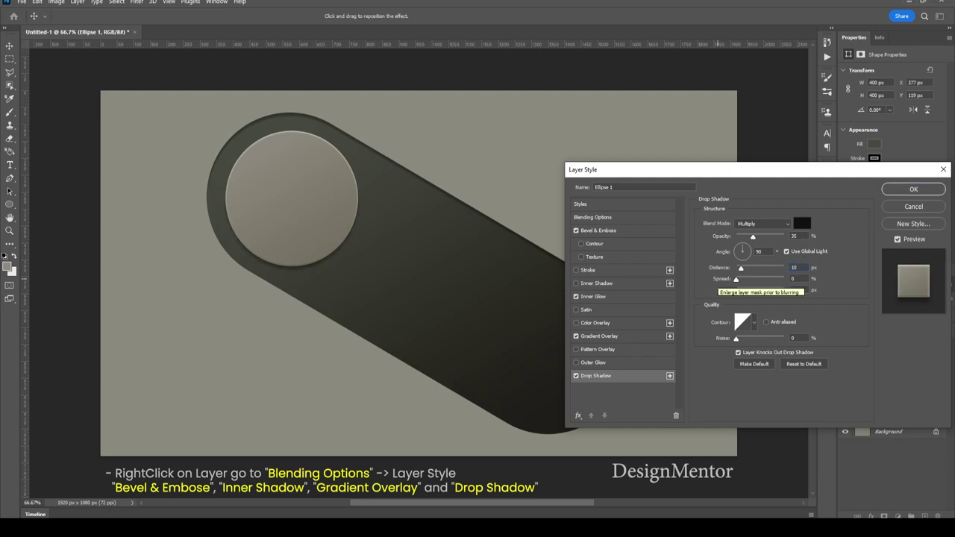
click(920, 191)
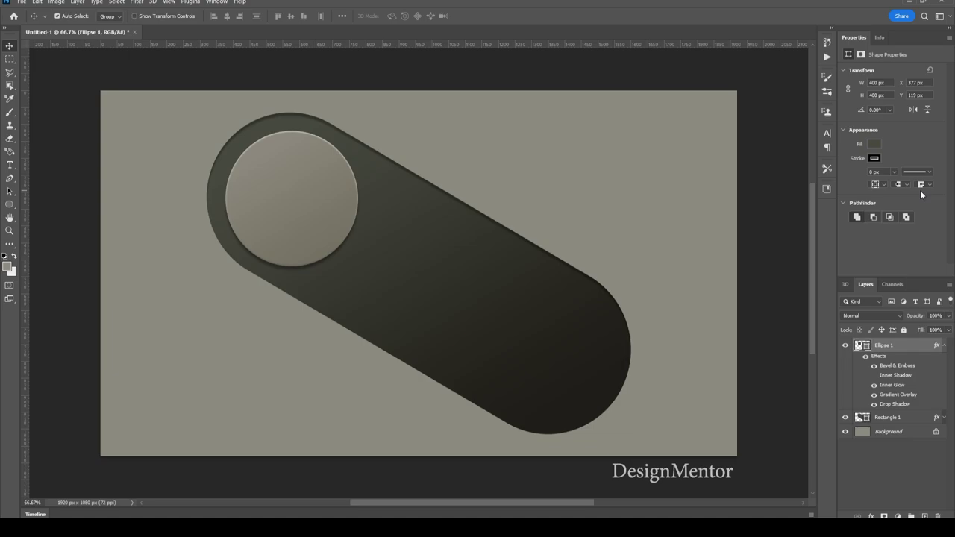
Create an 800×400 px rounded rectangle with the Rectangle tool.
click(9, 207)
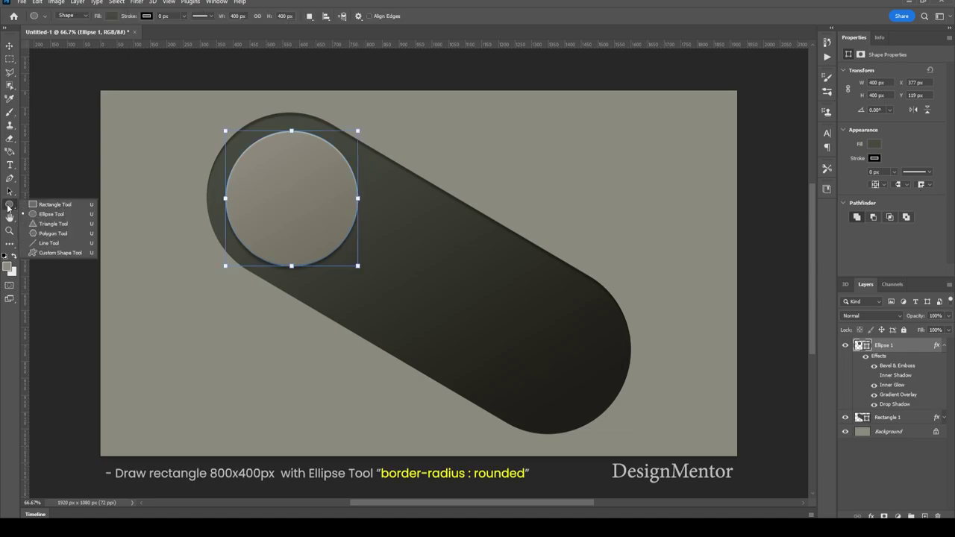
click(53, 204)
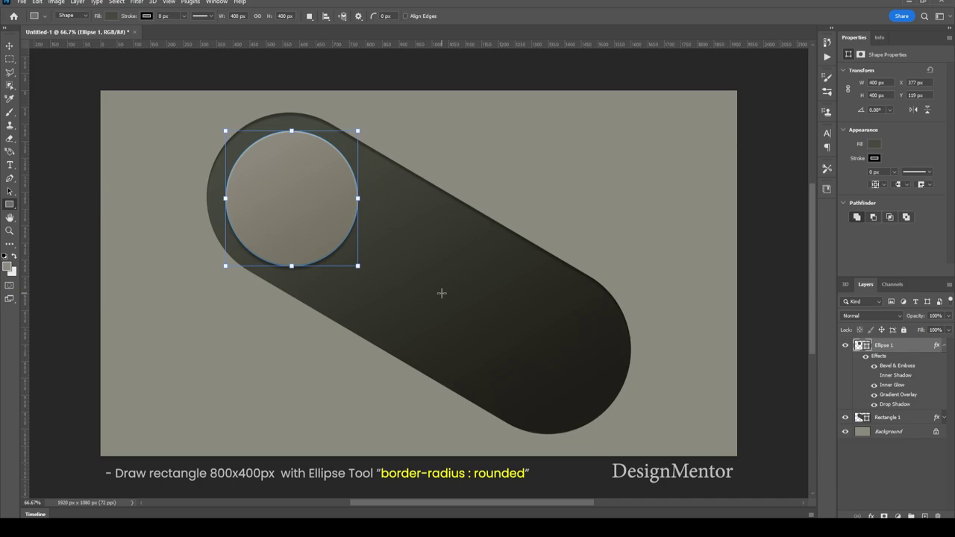
click(441, 294)
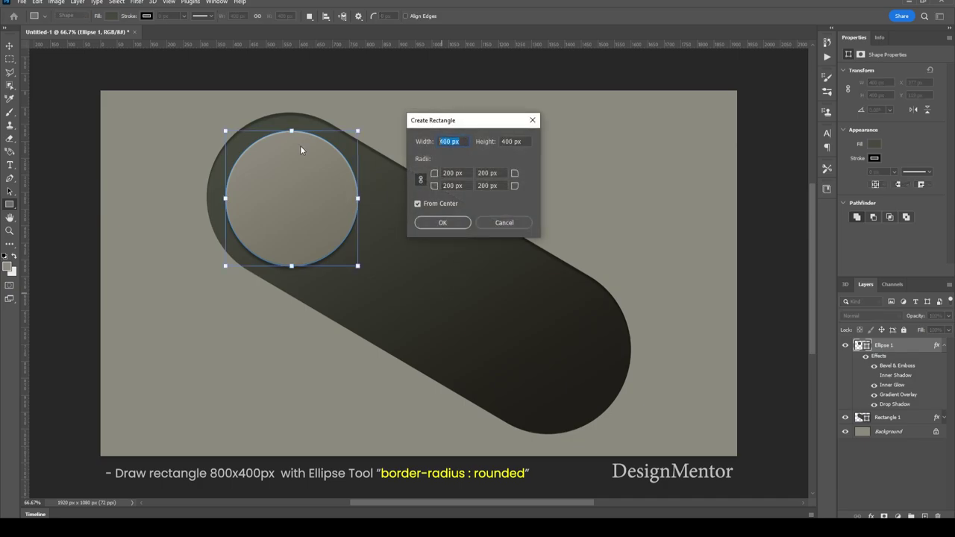
text(800)
key(Tab)
text(40)
key(Return)
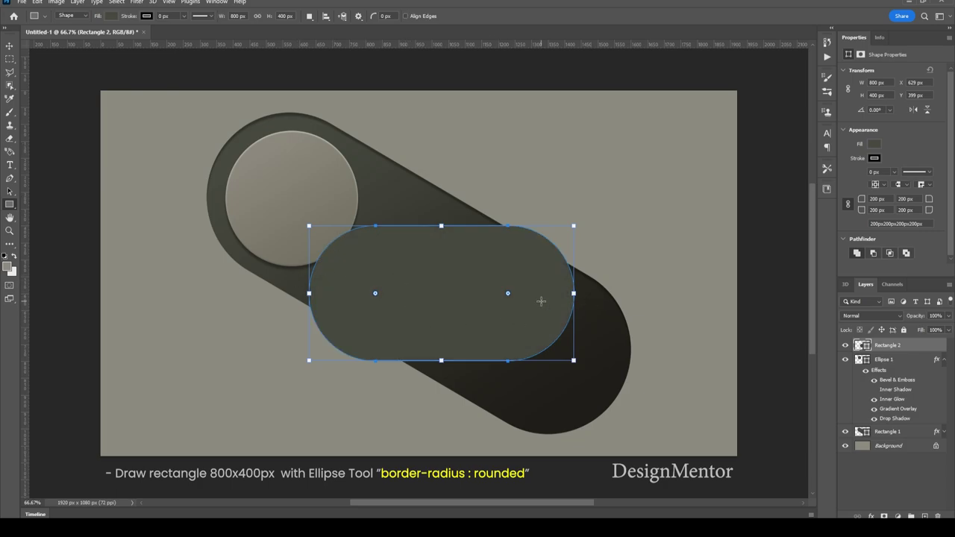
Rotate the rectangle 30° and place it inside the track's lower-right end.
key(v)
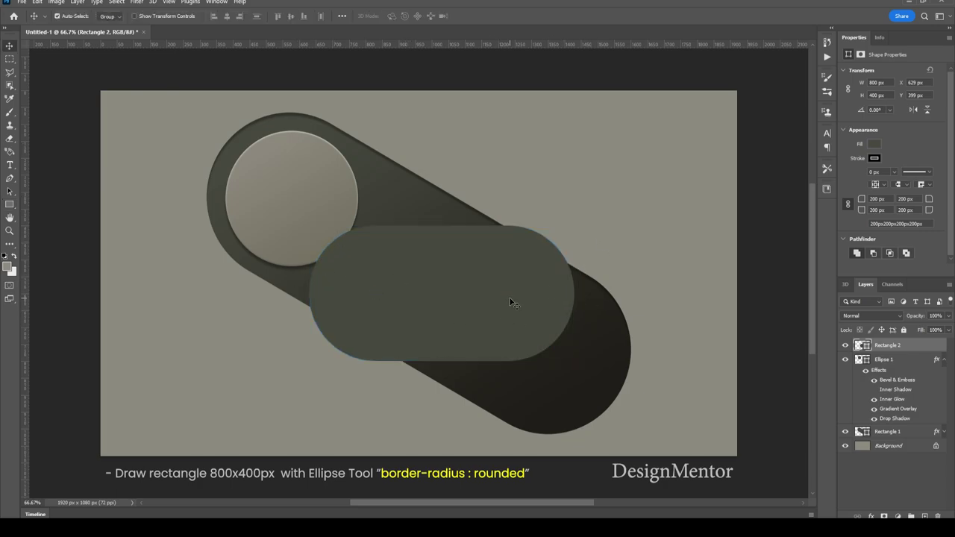
key(ctrl+t)
drag(581, 220, 605, 304)
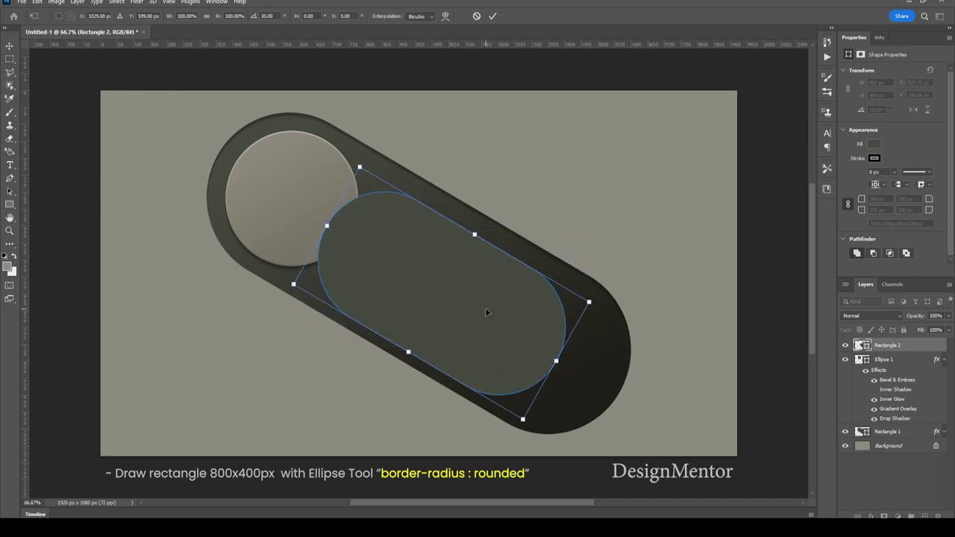
drag(485, 308, 531, 331)
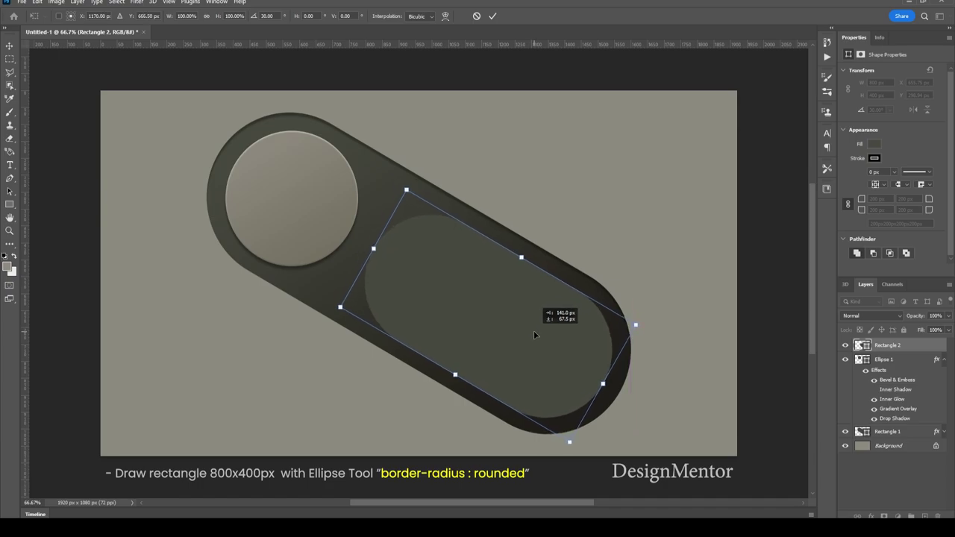
drag(531, 329, 534, 333)
click(945, 359)
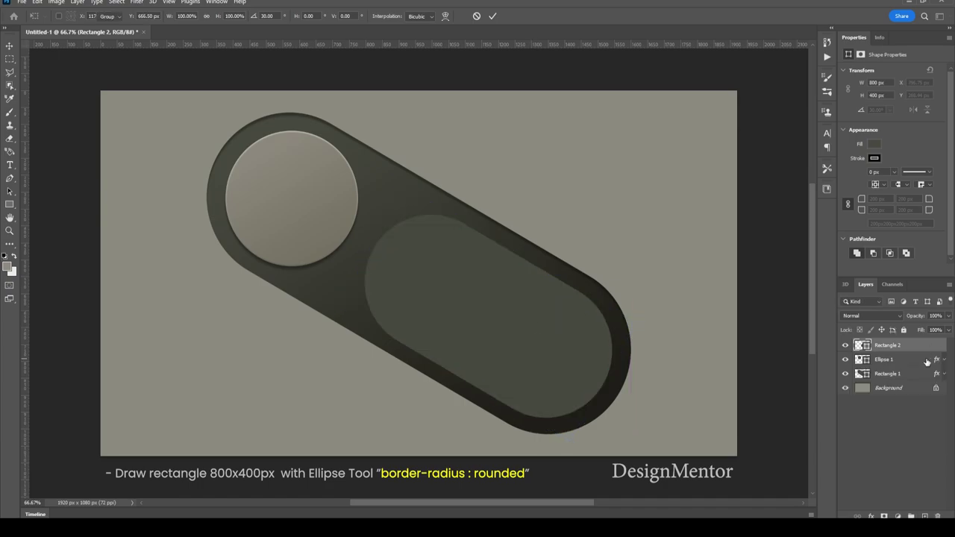
Paste Ellipse 1's layer style onto Rectangle 2 and nudge the pill pad slightly.
right_click(911, 361)
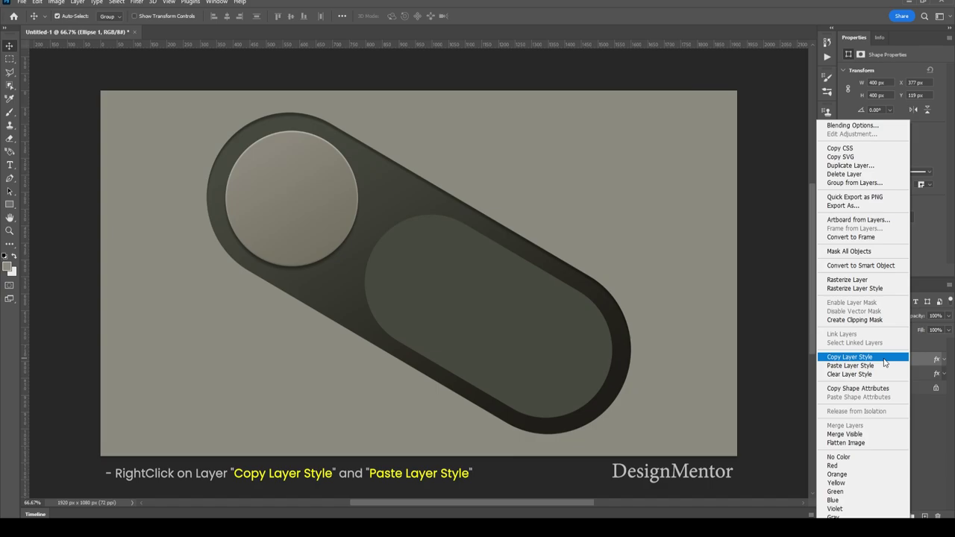
click(886, 356)
right_click(887, 348)
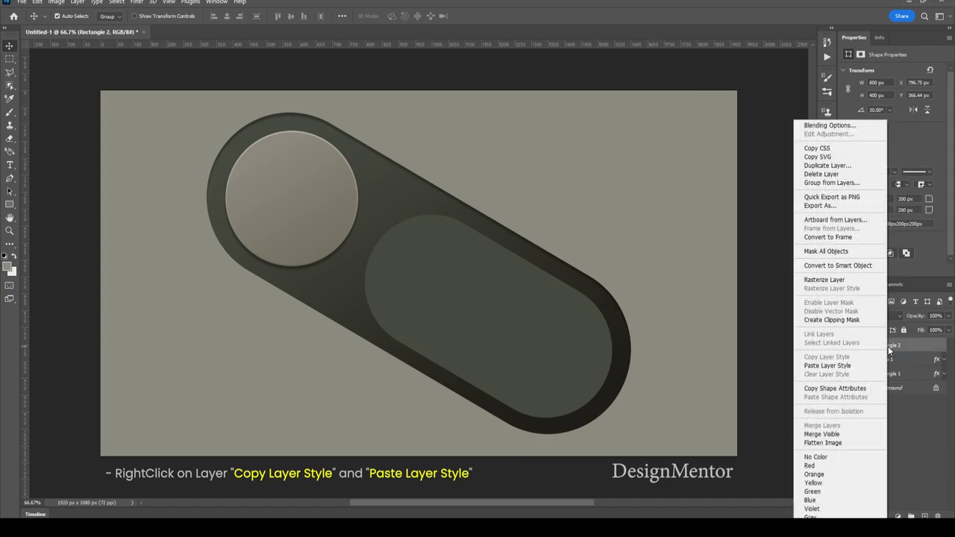
click(828, 365)
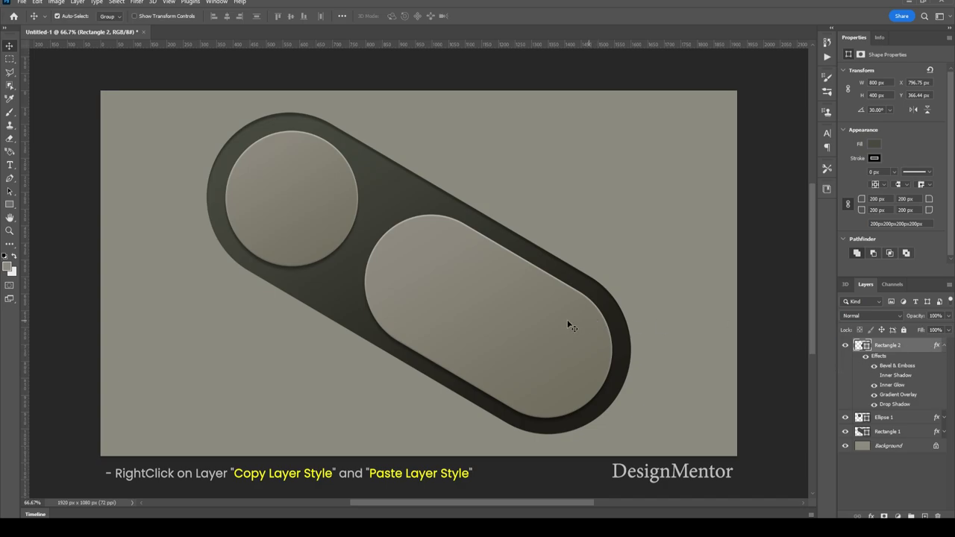
drag(515, 312, 519, 312)
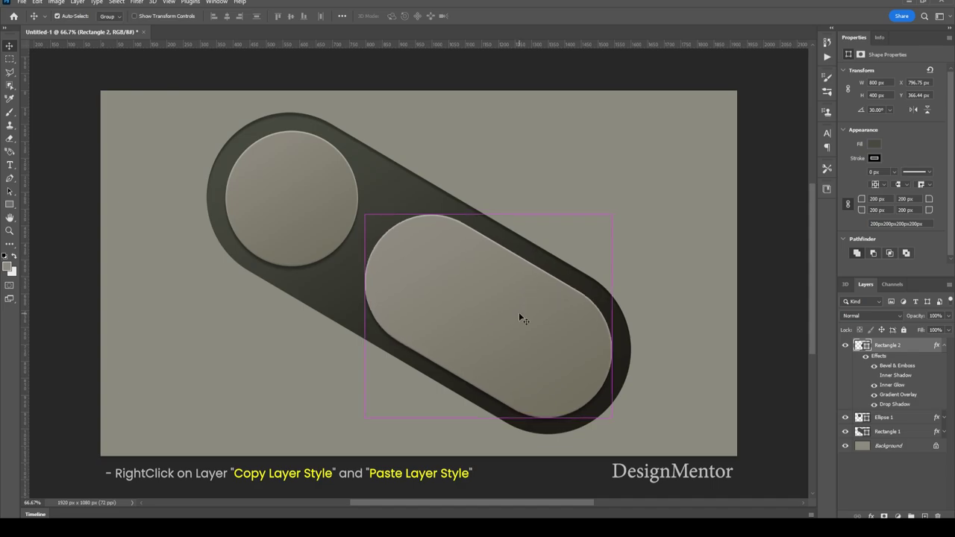
Check the Ellipse 1 knob, collapse the pad's effects, and add an empty Layer 1 above Rectangle 2.
right_click(299, 206)
click(314, 212)
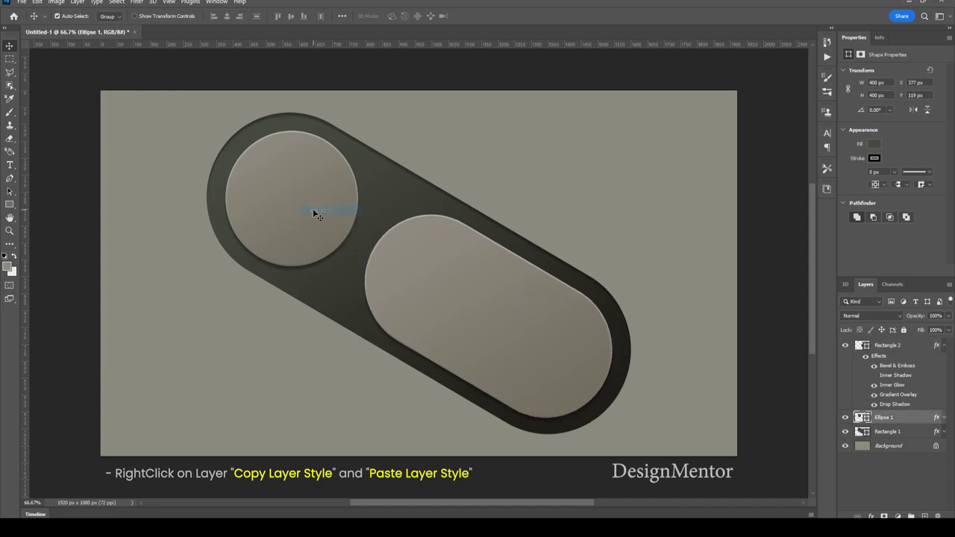
drag(313, 210, 310, 209)
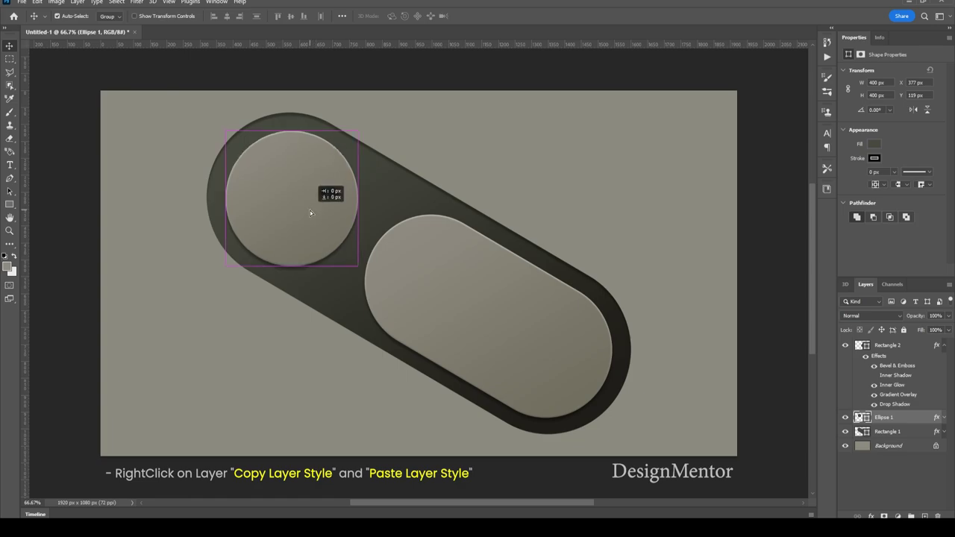
click(657, 217)
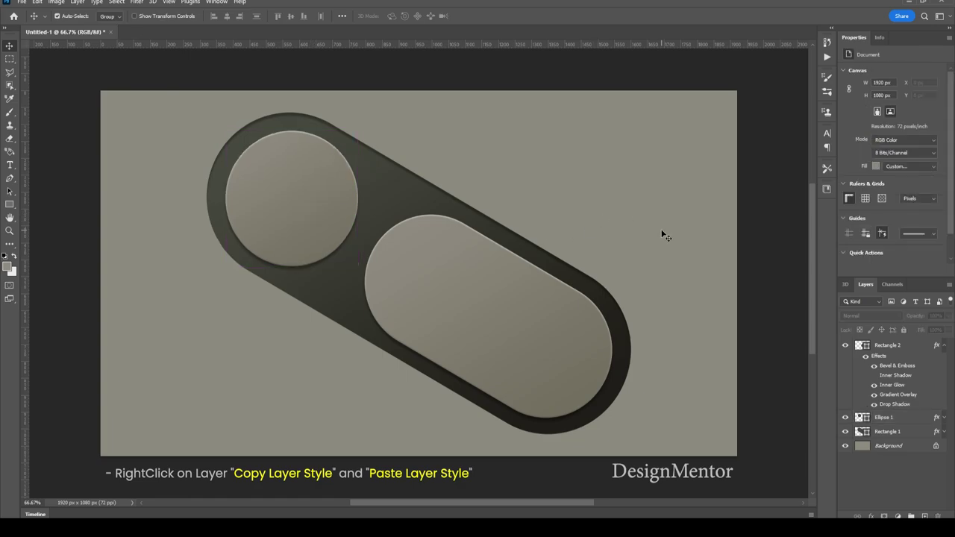
click(943, 347)
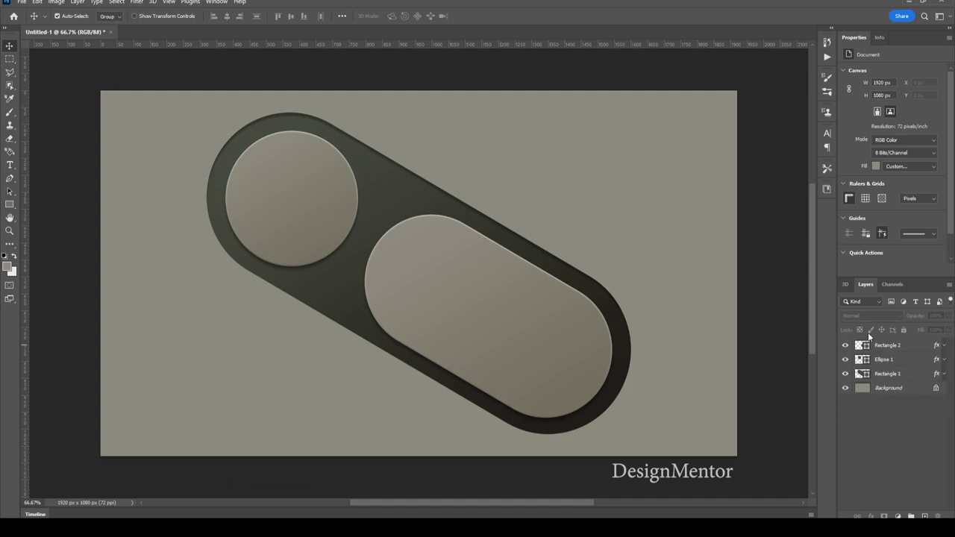
click(896, 345)
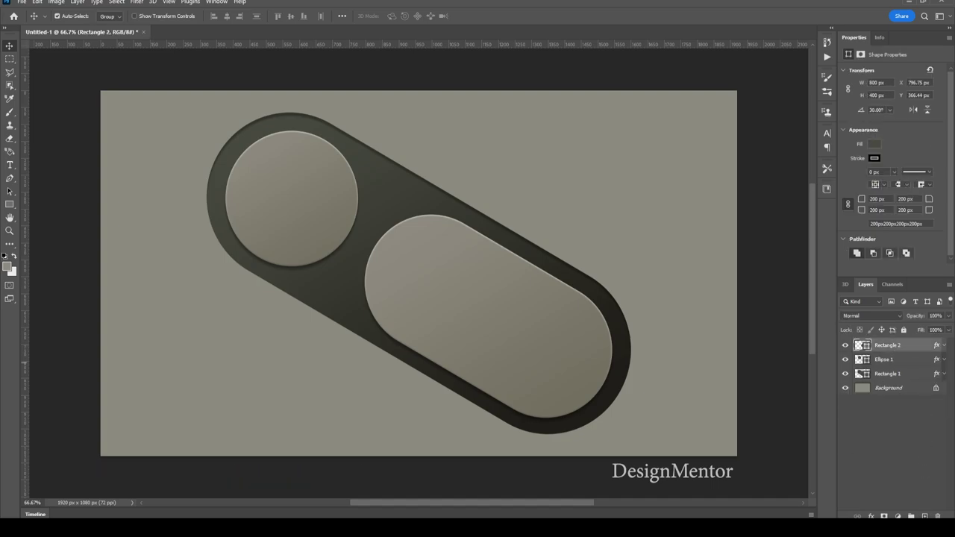
click(925, 516)
Create a thin 400×5 px rectangle with the Rectangle tool.
key(u)
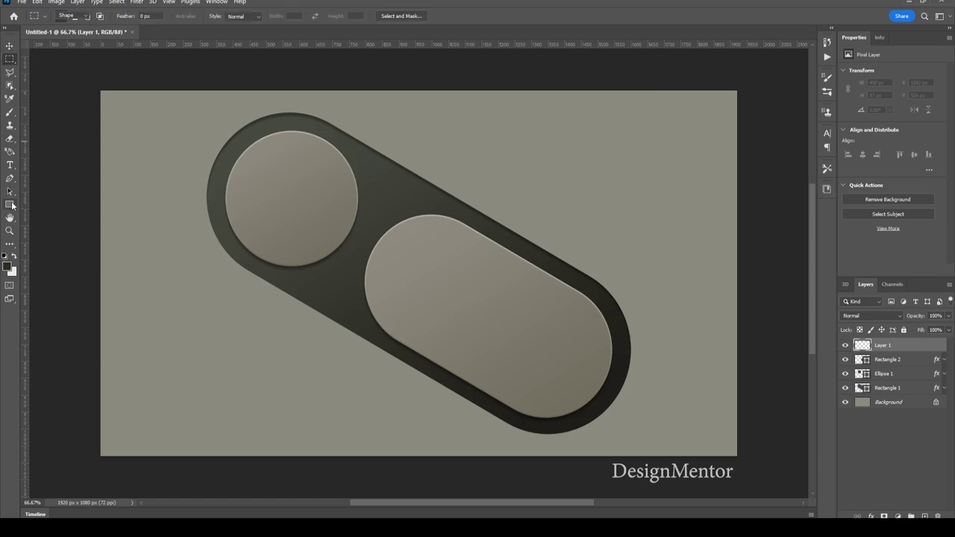
click(400, 291)
text(400)
key(Tab)
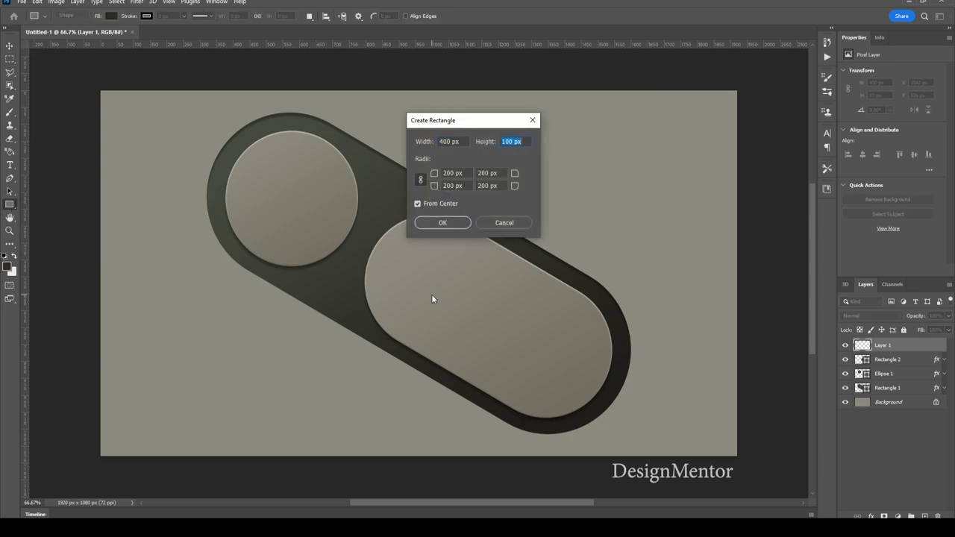
text(5)
key(Return)
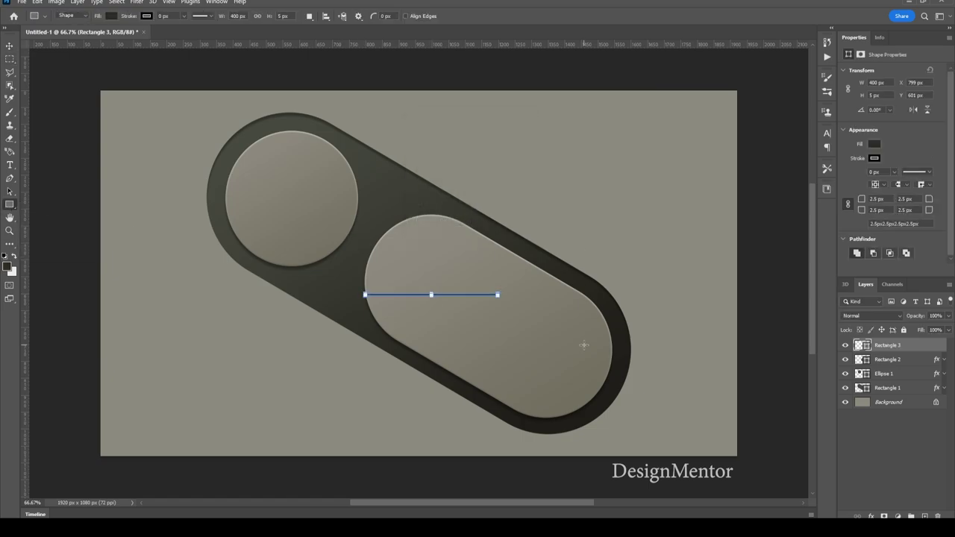
Rotate the thin bar to about -57° and move it across the pill pad's middle.
key(v)
key(ctrl+t)
drag(505, 302, 491, 215)
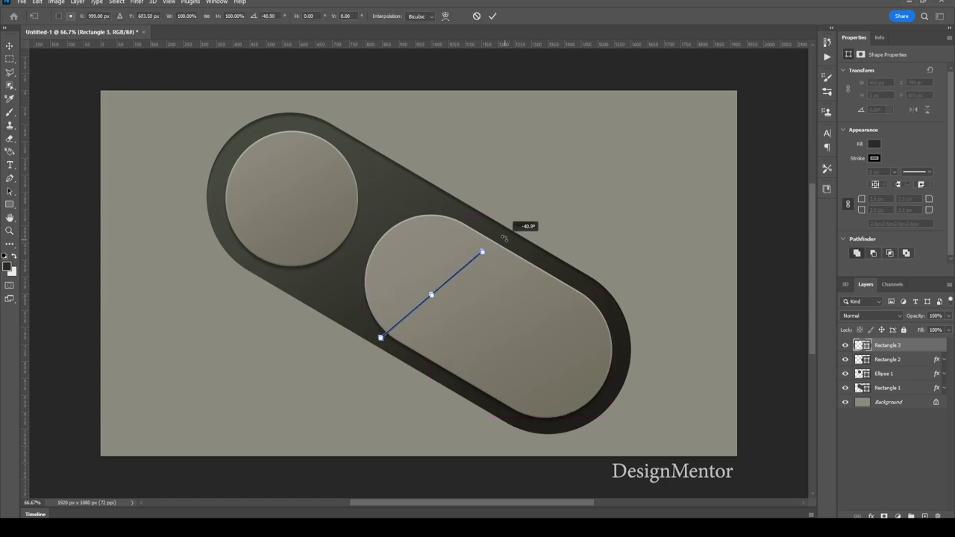
click(493, 16)
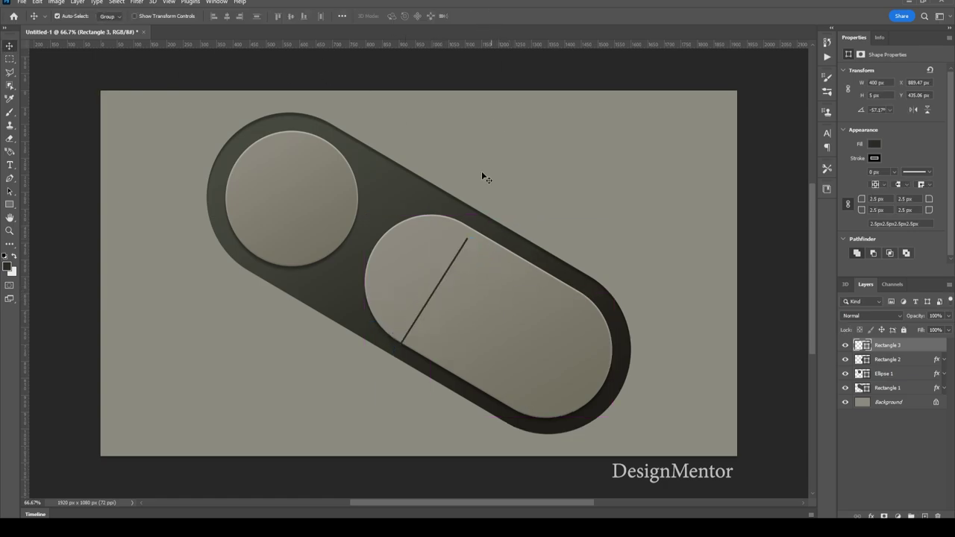
drag(436, 294, 491, 320)
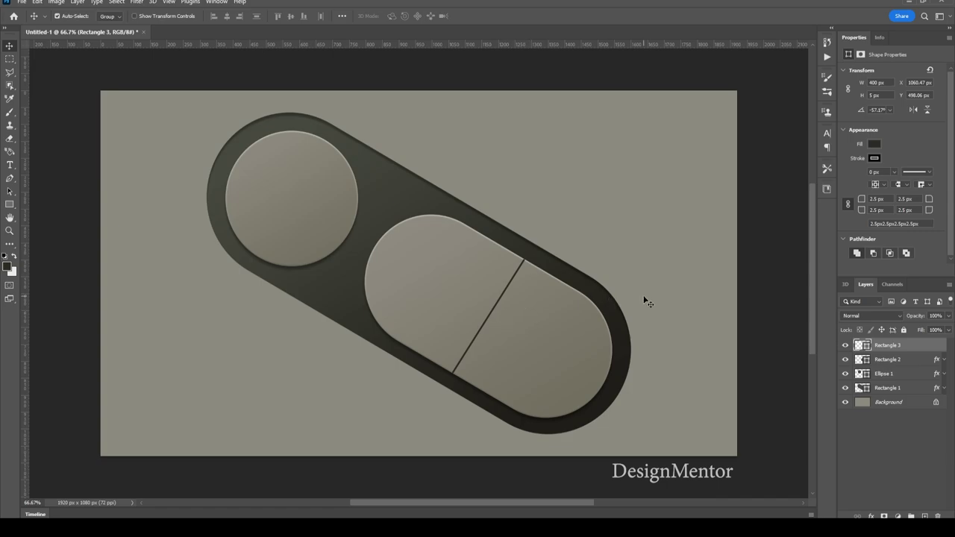
click(489, 310)
Try a Color Overlay on the dividing line, then cancel and close without changes.
right_click(912, 347)
click(865, 130)
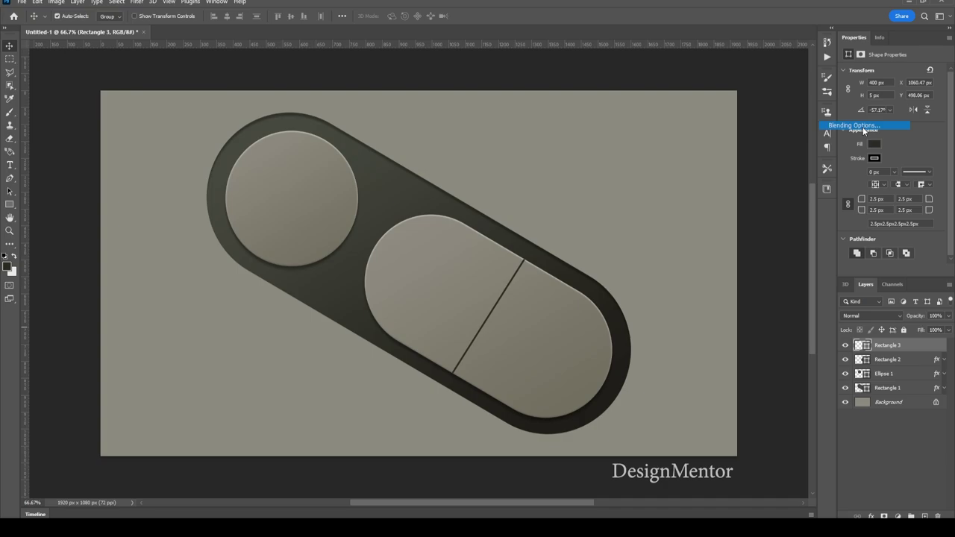
click(630, 323)
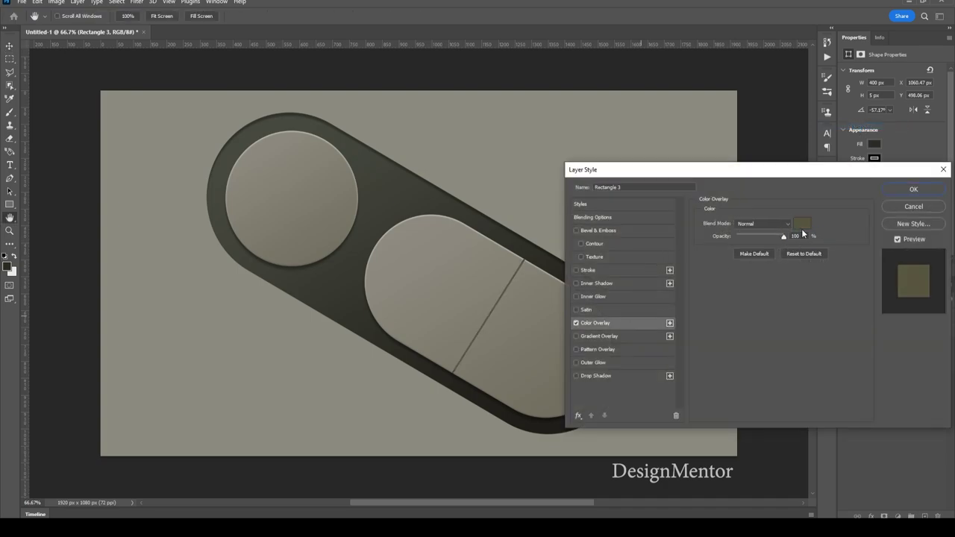
click(801, 223)
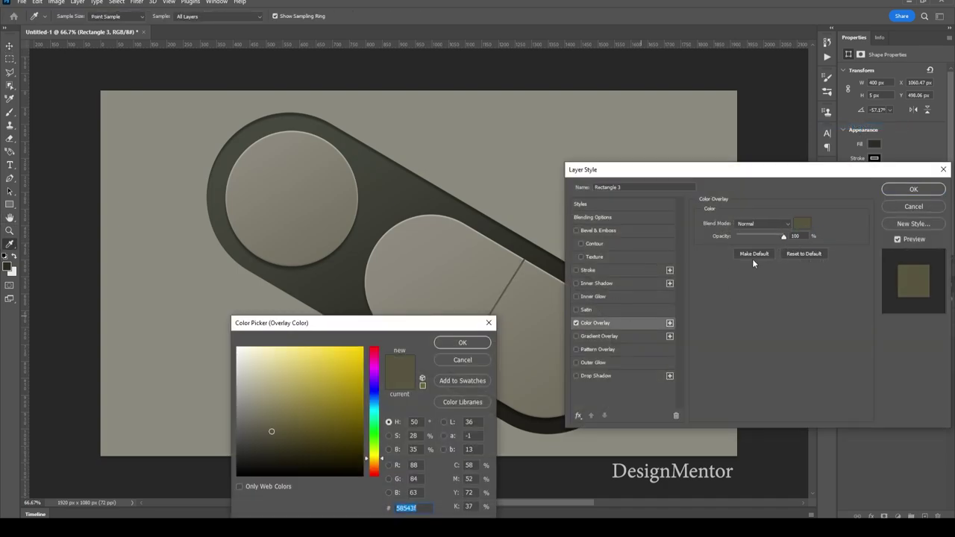
click(462, 359)
click(933, 209)
Duplicate Rectangle 3 as Rectangle 3 copy and place it below the original.
right_click(912, 345)
click(855, 167)
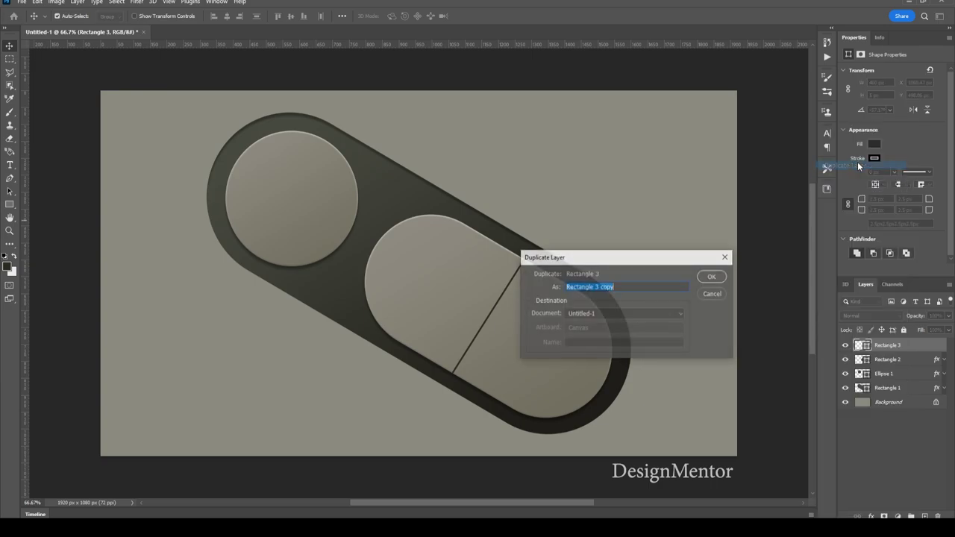
click(713, 277)
drag(892, 346, 903, 360)
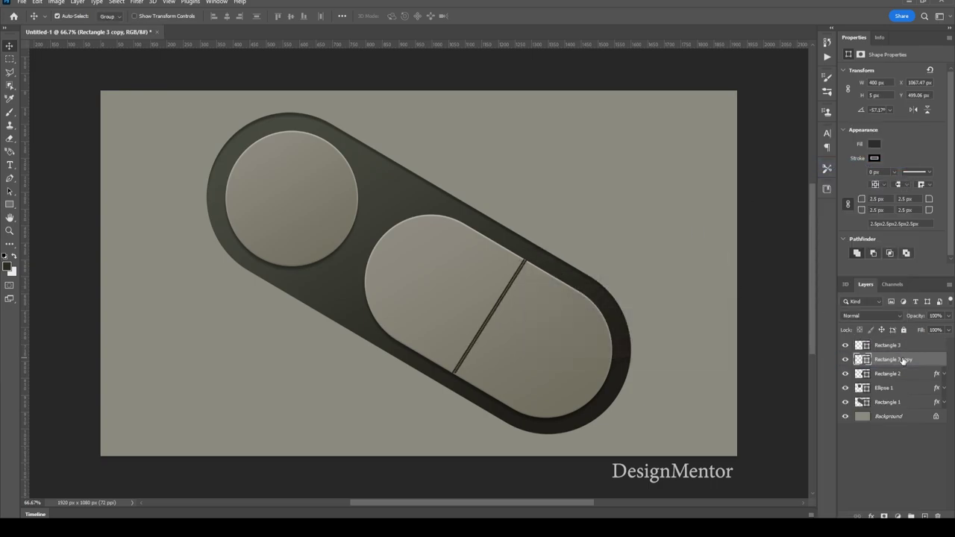
Give the copy a Color Overlay, changing from a sampled grey to a darker brownish colour.
right_click(918, 363)
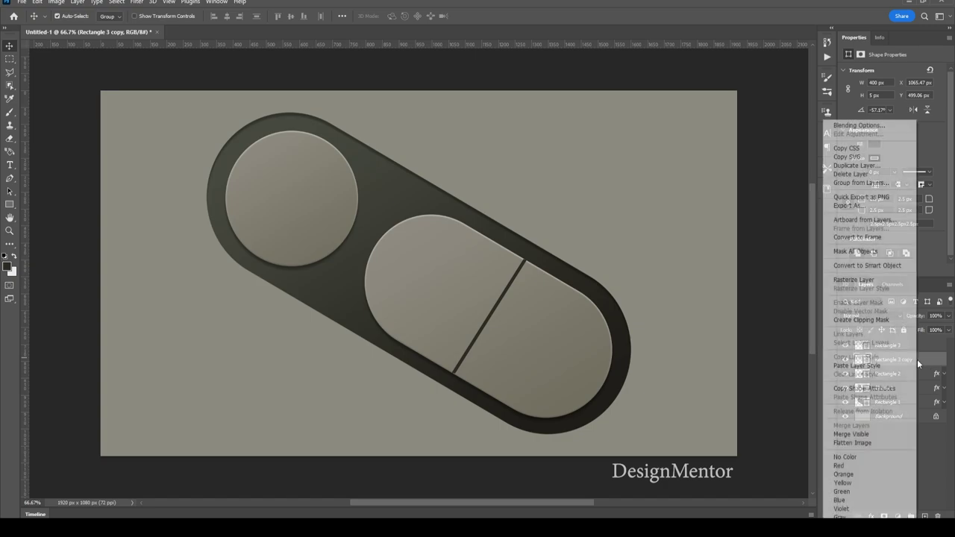
click(858, 126)
click(618, 323)
click(801, 224)
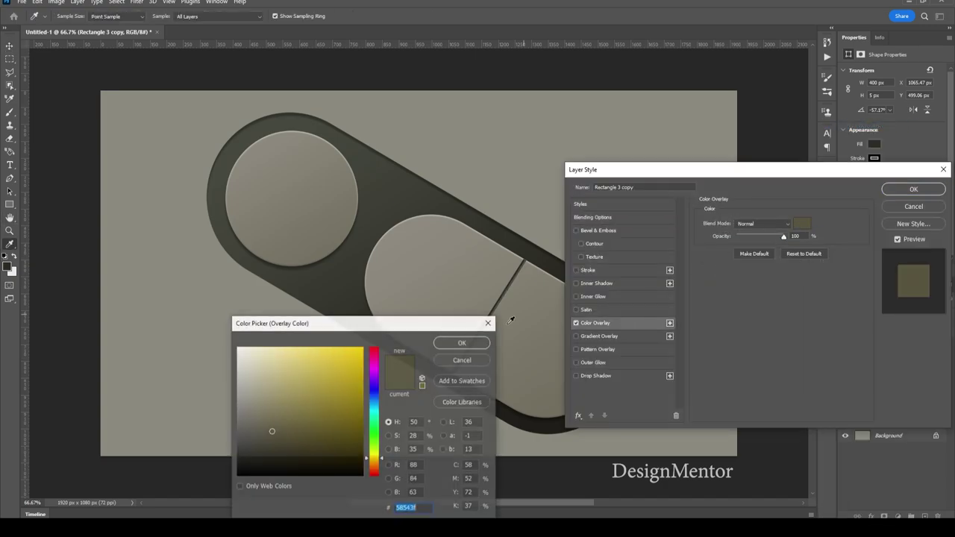
click(544, 313)
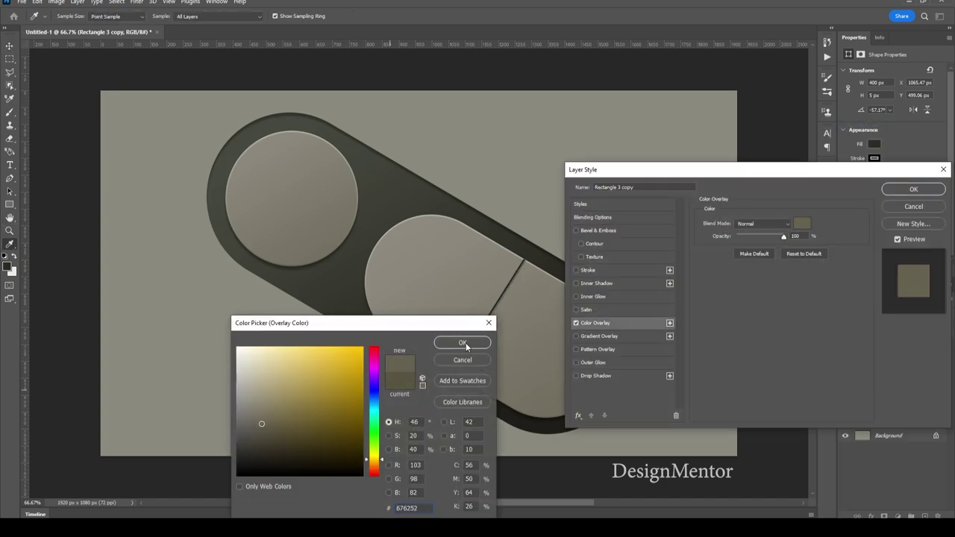
click(462, 342)
click(804, 229)
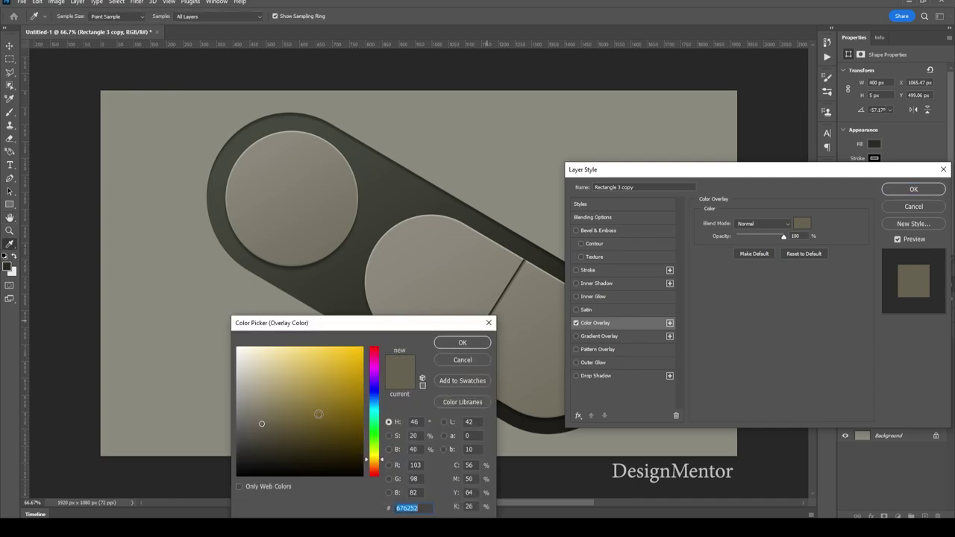
click(272, 438)
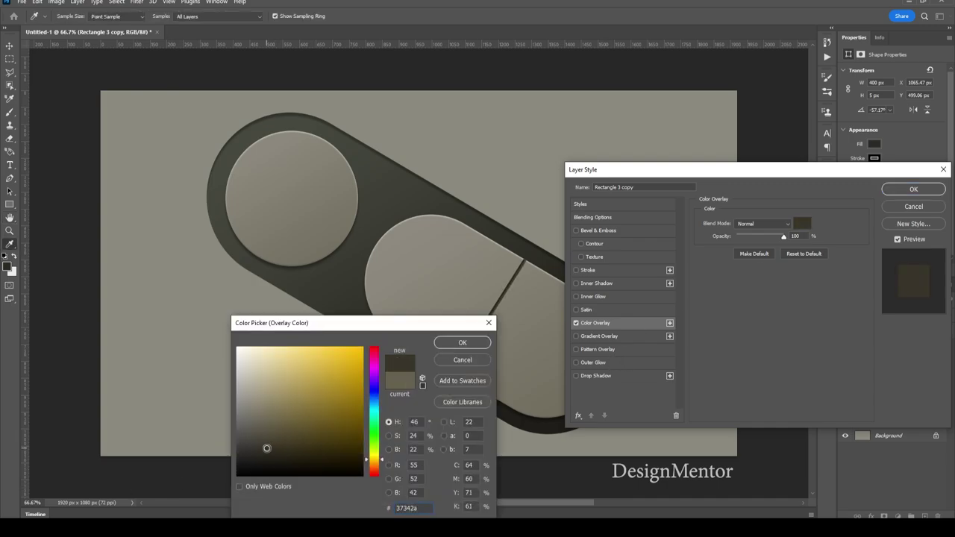
click(256, 450)
drag(440, 329, 323, 333)
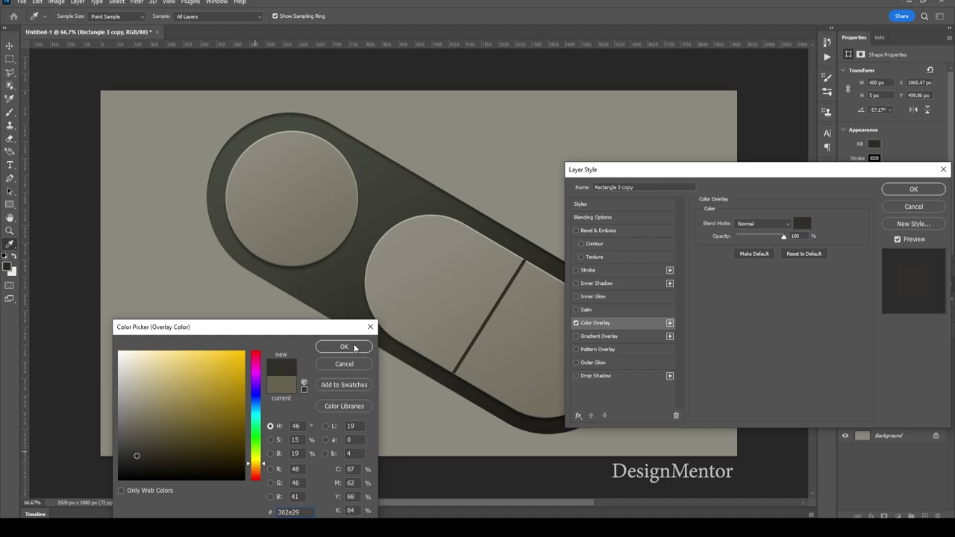
click(344, 347)
click(914, 188)
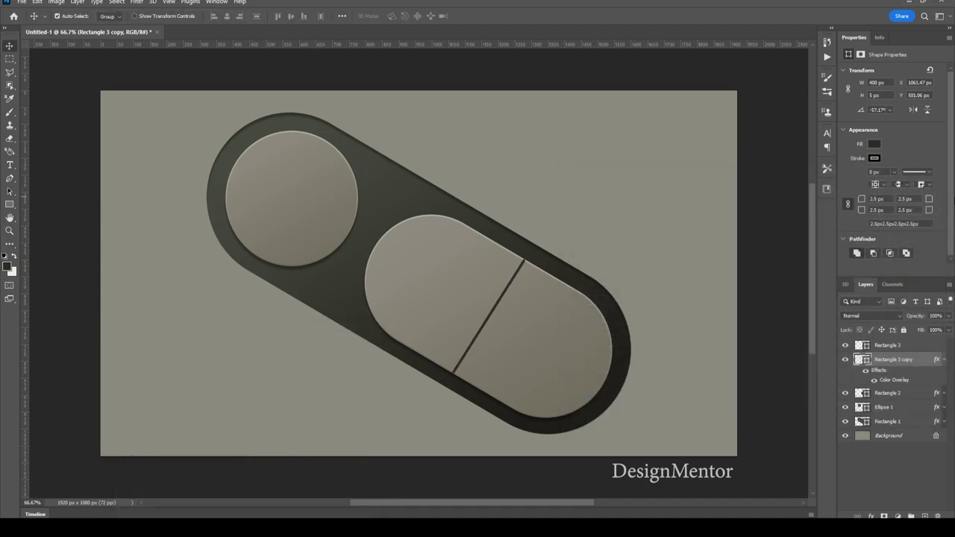
Offset the copied line slightly from the original with arrow-key nudges.
key(Left)
key(Left)
key(Down)
key(Right)
key(Up)
key(Up)
click(944, 360)
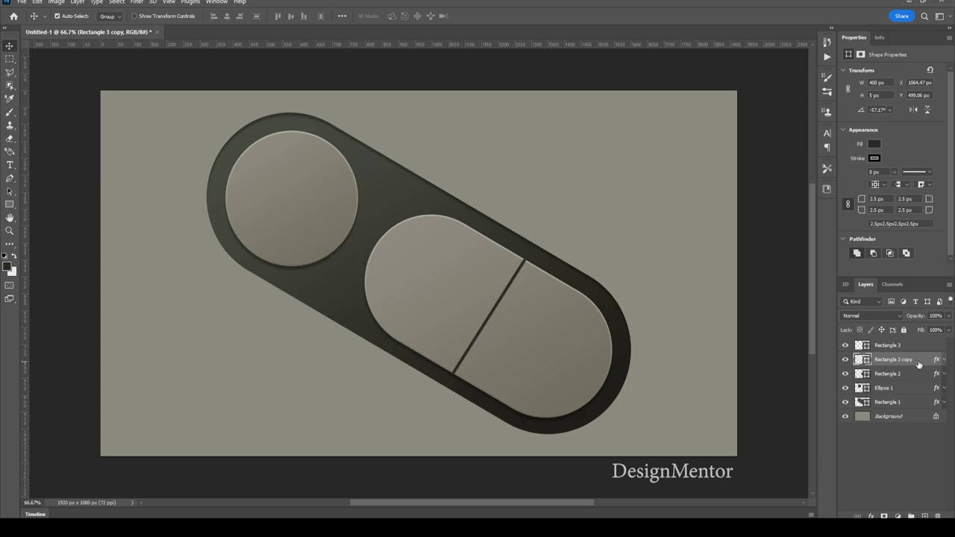
Change the copy's Color Overlay to the lighter #7f7b6f grey.
right_click(924, 360)
click(836, 125)
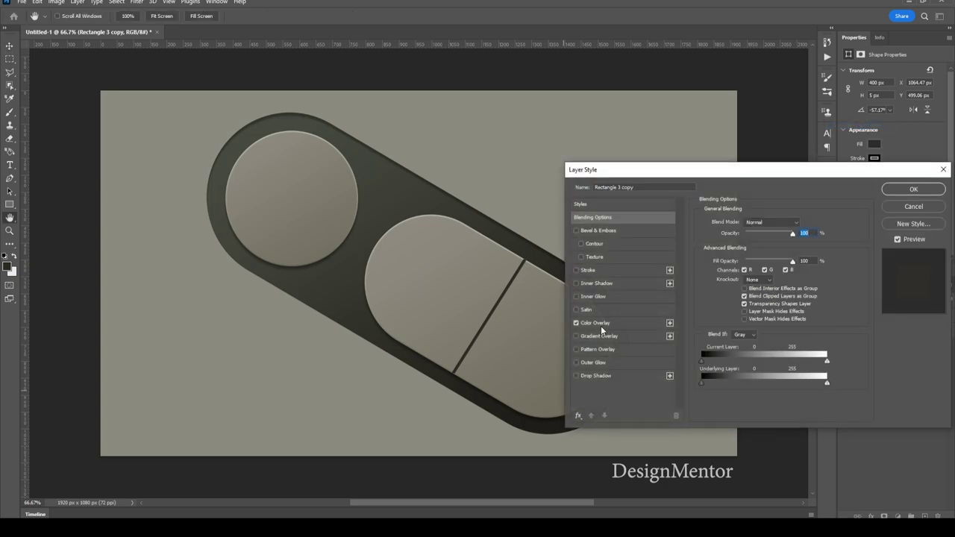
click(595, 323)
click(801, 223)
click(536, 300)
drag(147, 415, 147, 426)
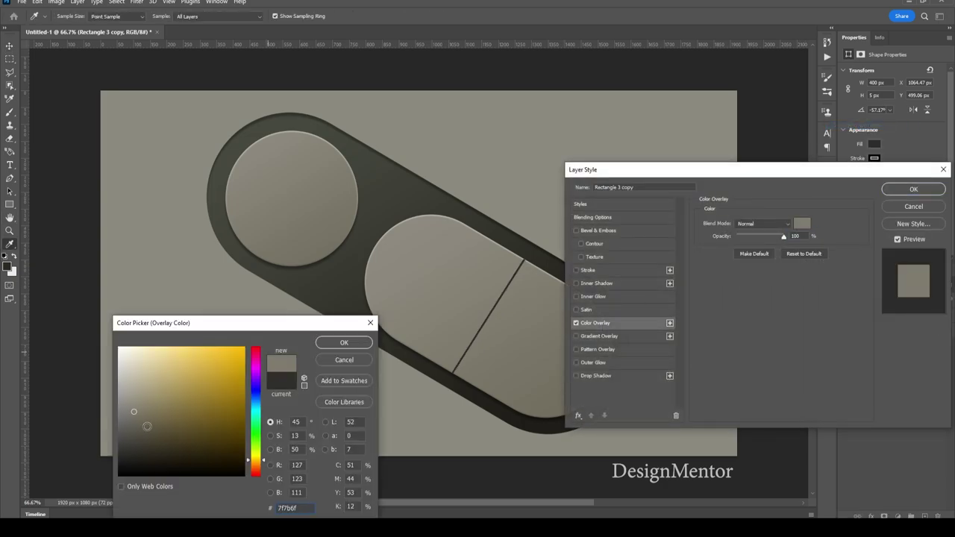
click(344, 342)
click(912, 189)
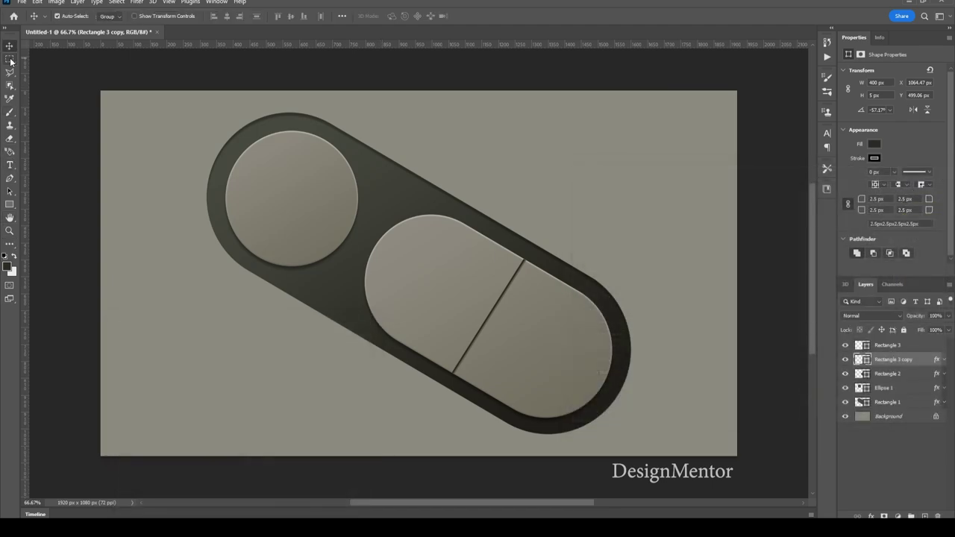
Create a 100×10 px bar and centre it on the pad's upper half.
click(407, 271)
click(9, 203)
click(457, 275)
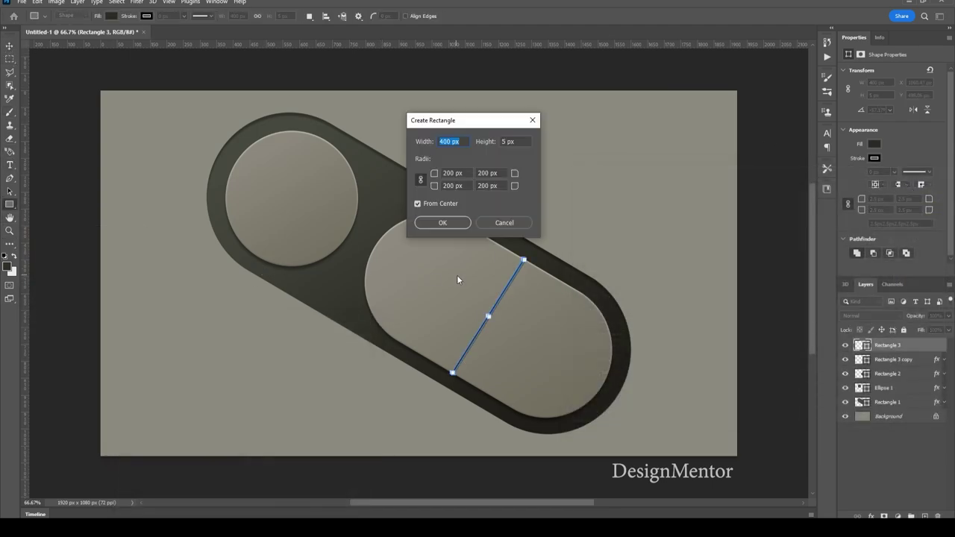
text(100)
key(Tab)
text(10)
key(Return)
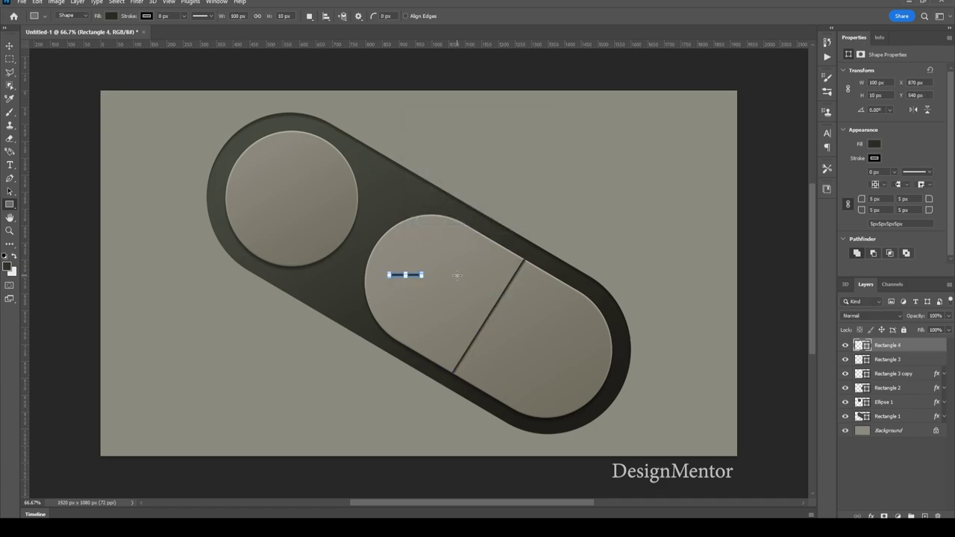
key(v)
drag(413, 280, 438, 291)
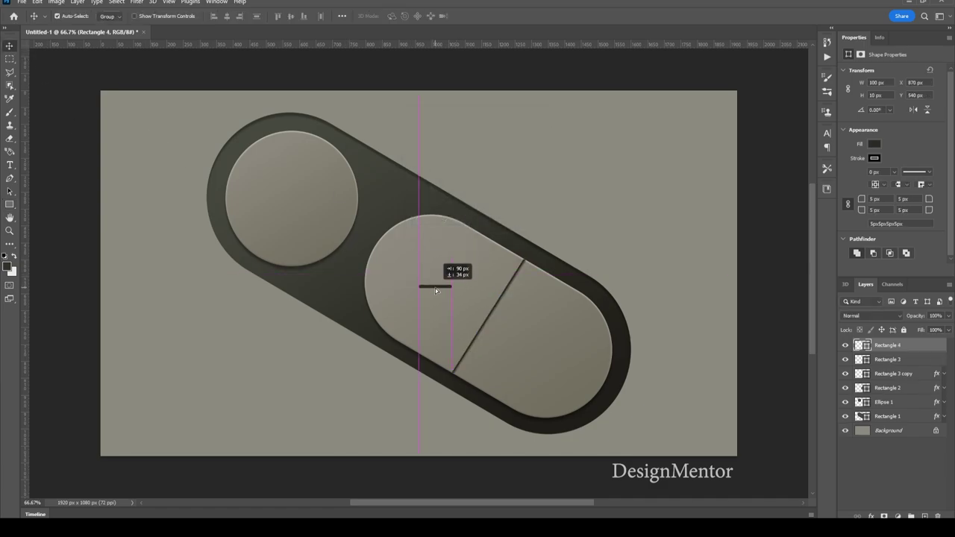
Duplicate the bar and rotate the copy 90° to form a plus sign.
right_click(888, 346)
click(821, 169)
click(718, 276)
key(ctrl+t)
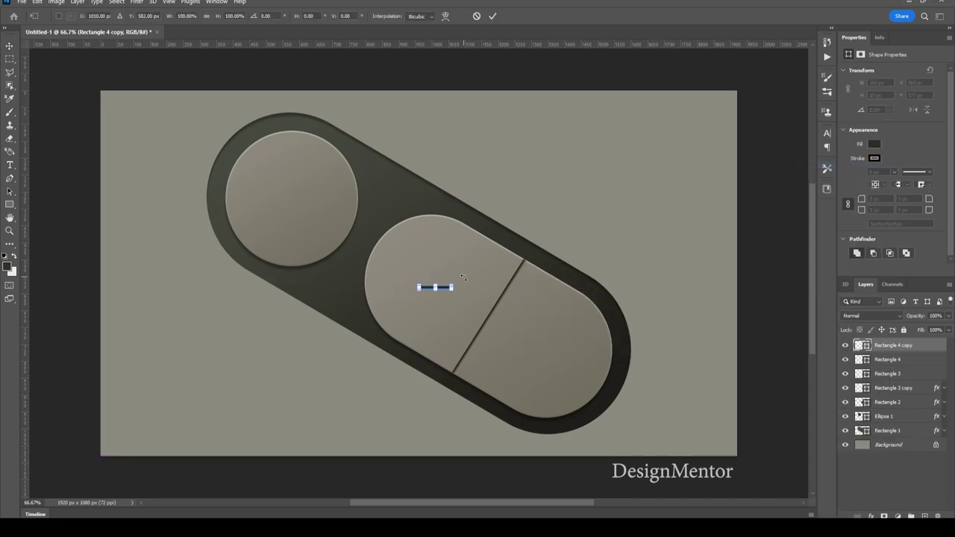
drag(456, 293, 432, 306)
key(Return)
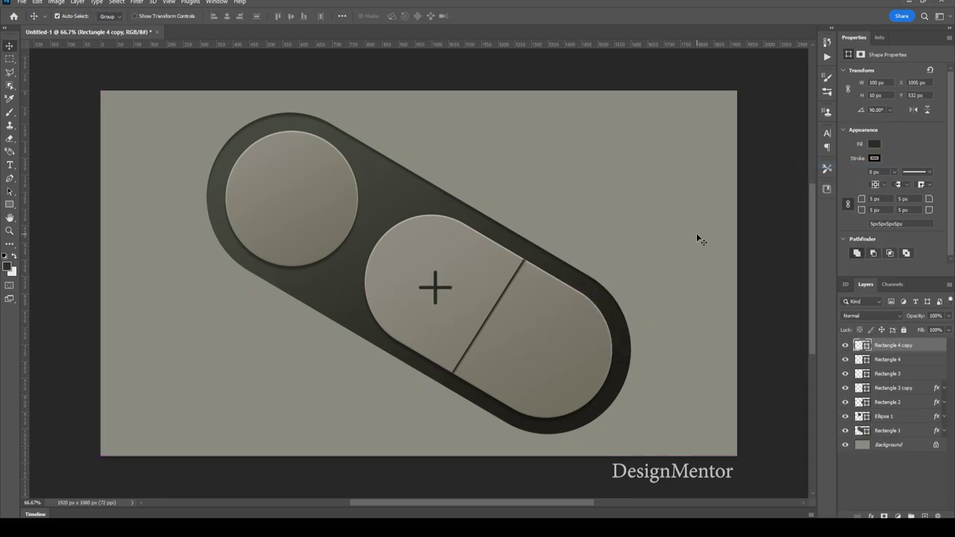
Drag a copy of the horizontal bar onto the lower half as a minus sign.
click(889, 359)
drag(451, 291, 556, 360)
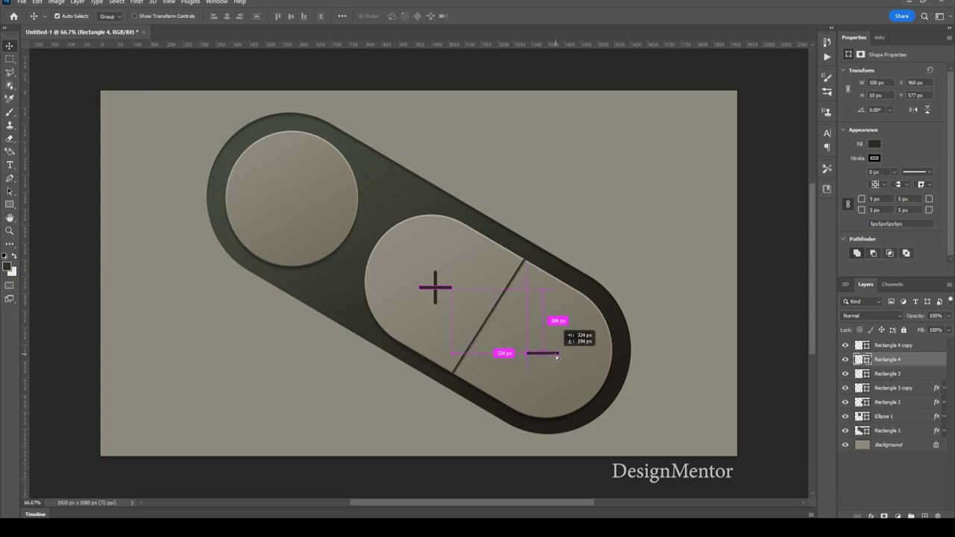
click(754, 364)
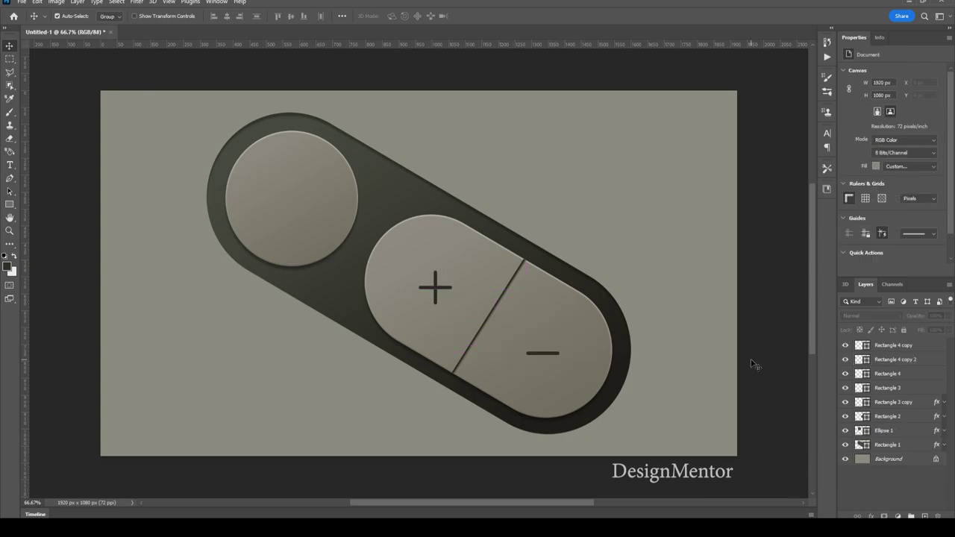
click(888, 374)
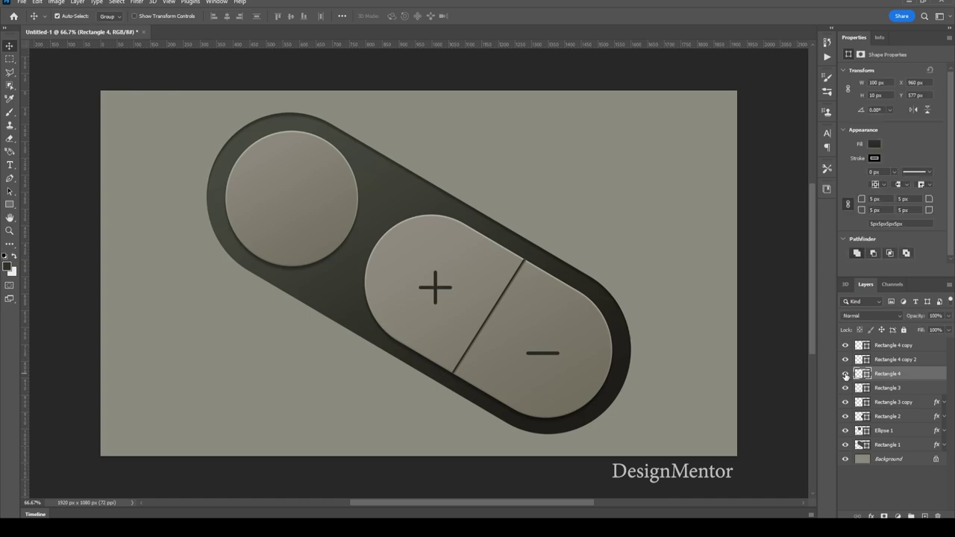
Duplicate a bar, move its layer to the top, and place it in the round knob.
click(885, 344)
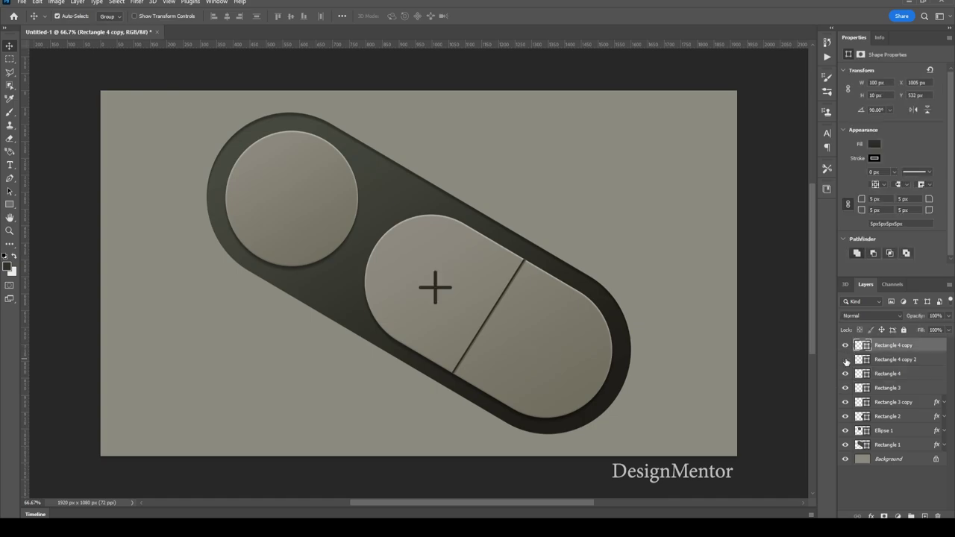
right_click(882, 360)
click(829, 171)
click(713, 276)
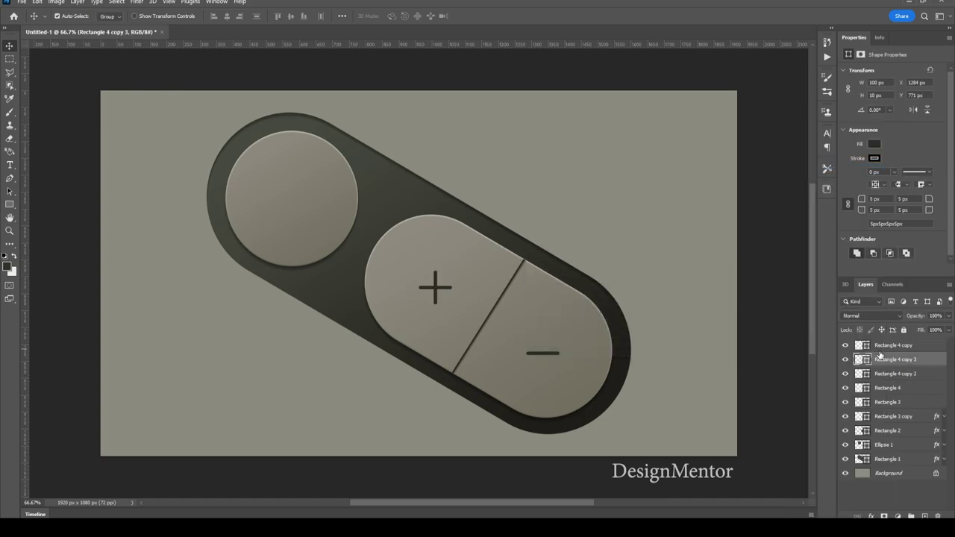
drag(888, 360, 890, 343)
drag(550, 357, 299, 202)
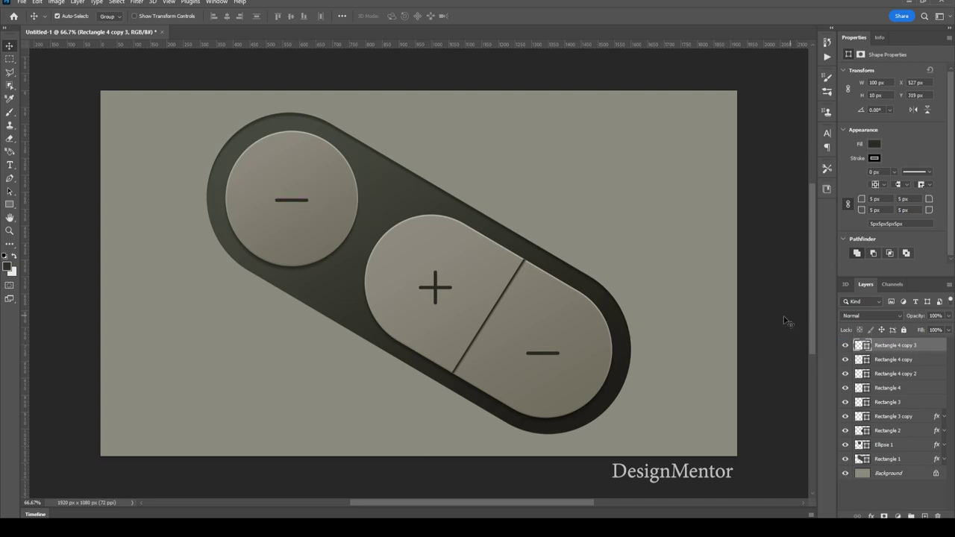
Add a second knob bar above the first and set its width to 50 px.
right_click(900, 348)
click(828, 170)
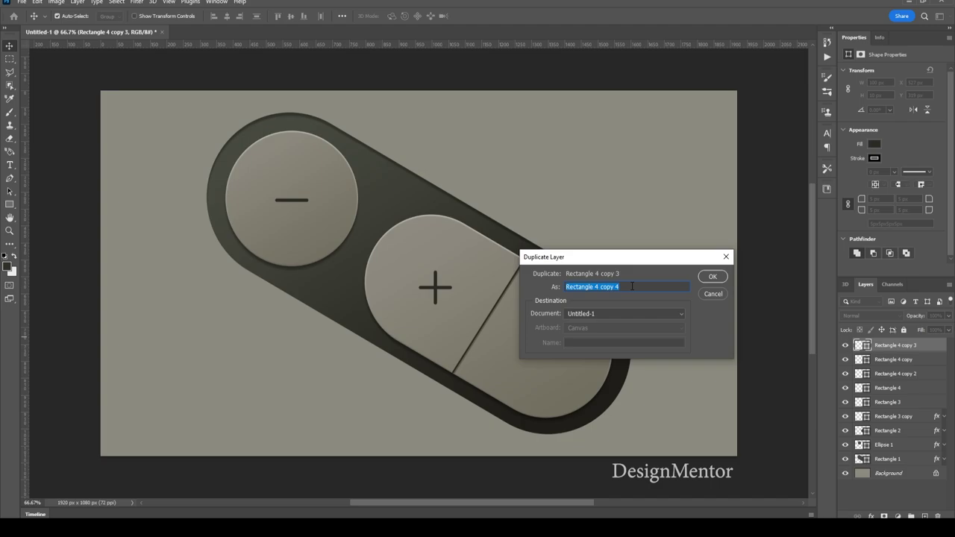
click(713, 277)
key(shift+Up)
key(shift+Right)
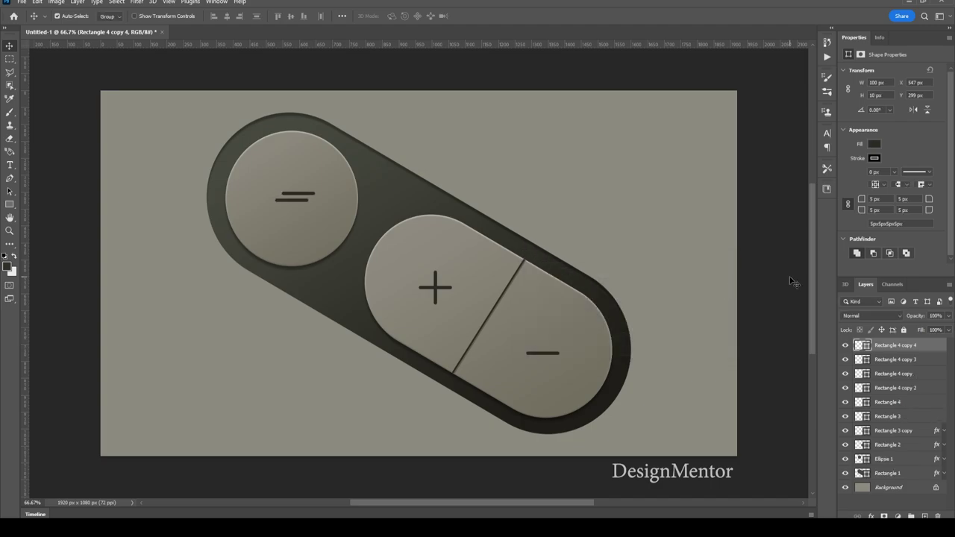
click(879, 82)
text(90)
text(50)
key(Return)
Add two more bars stacked below, setting the lowest bar's width to 25 px.
key(ctrl+j)
key(shift+Down)
key(shift+Down)
key(shift+Down)
key(shift+Down)
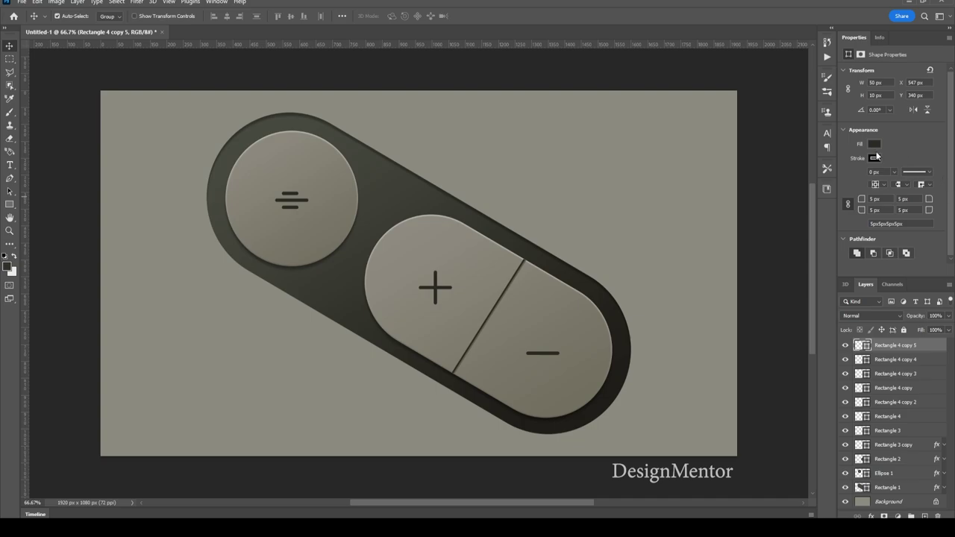
key(ctrl+j)
key(shift+Down)
key(Down)
key(shift+Down)
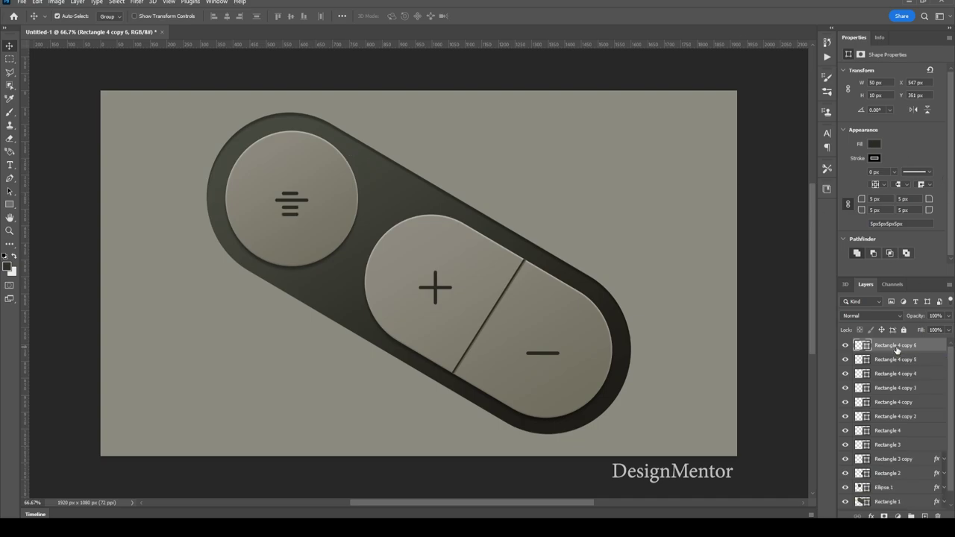
click(876, 82)
text(25)
key(Return)
Add a short bar above the icon to complete the stacked-lines icon.
key(ctrl+j)
key(shift+Up)
key(shift+Up)
key(shift+Up)
key(shift+Up)
key(shift+Up)
key(shift+Up)
key(Up)
key(Up)
key(Up)
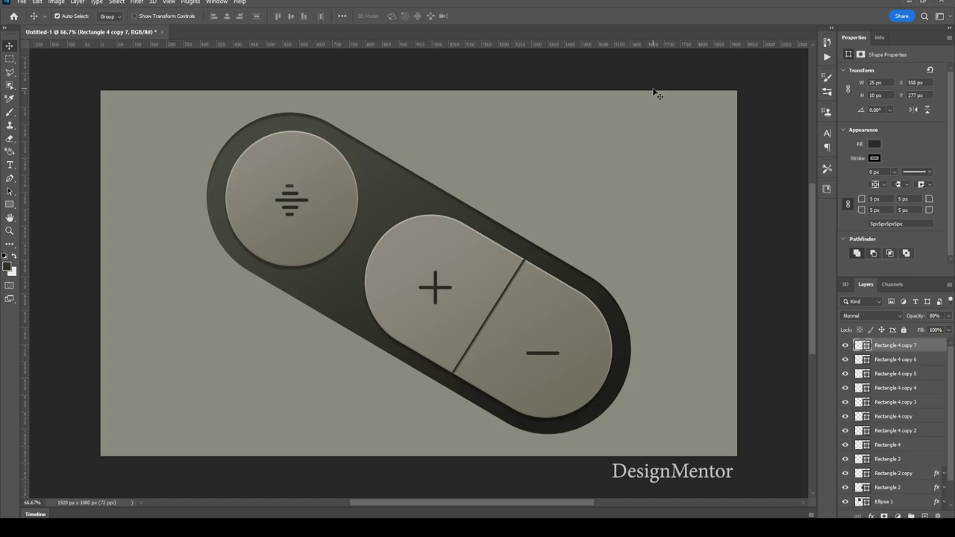
click(898, 362)
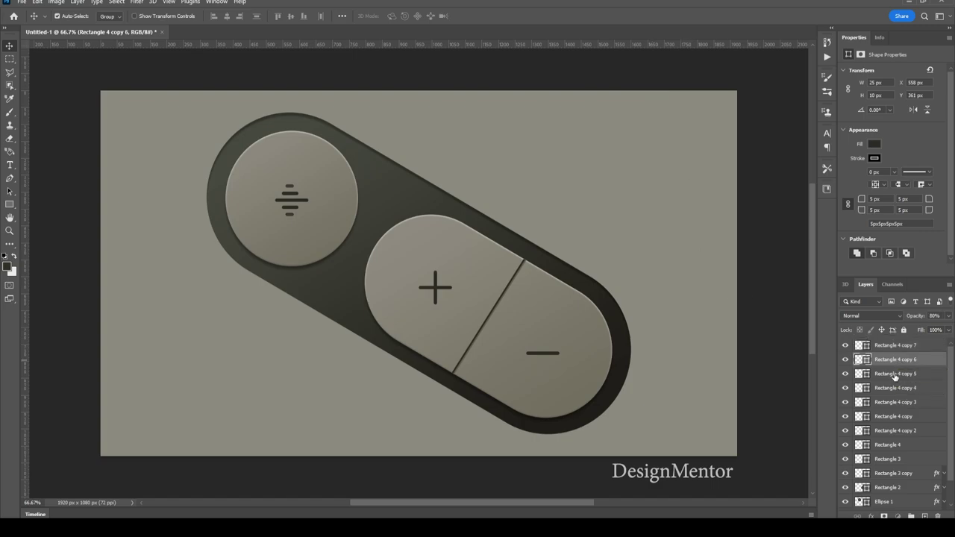
click(895, 376)
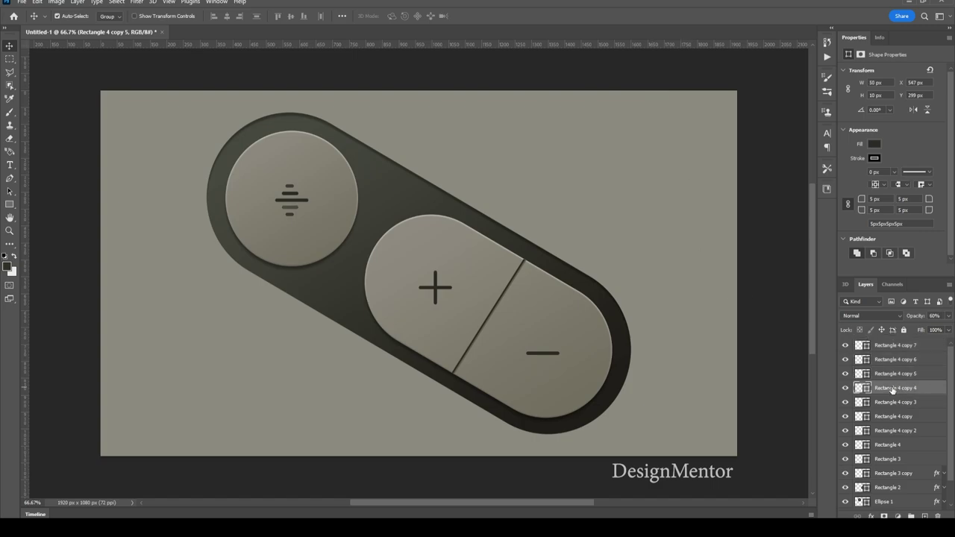
click(777, 277)
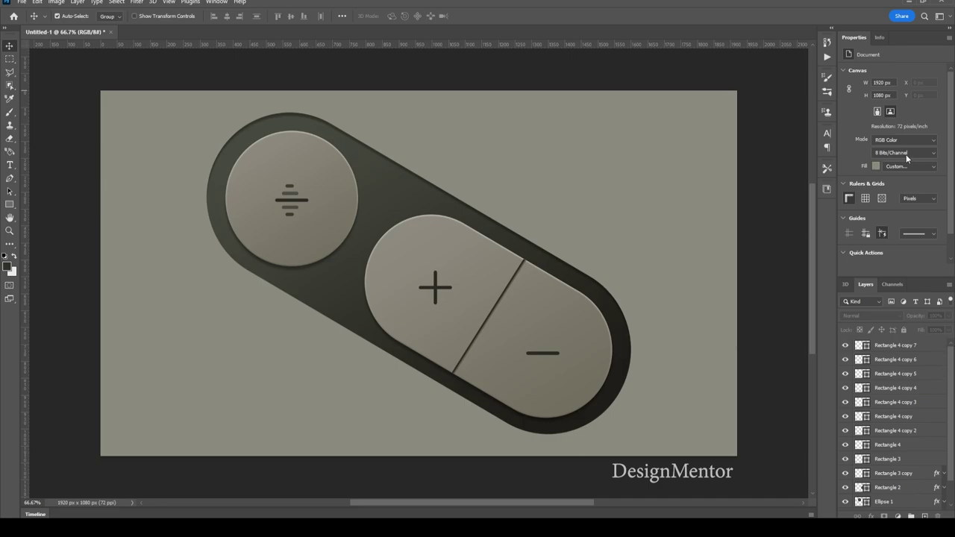
Nudge the Rectangle 4 copy 6 and copy 5 bars upward to close the gaps between icon bars.
click(890, 404)
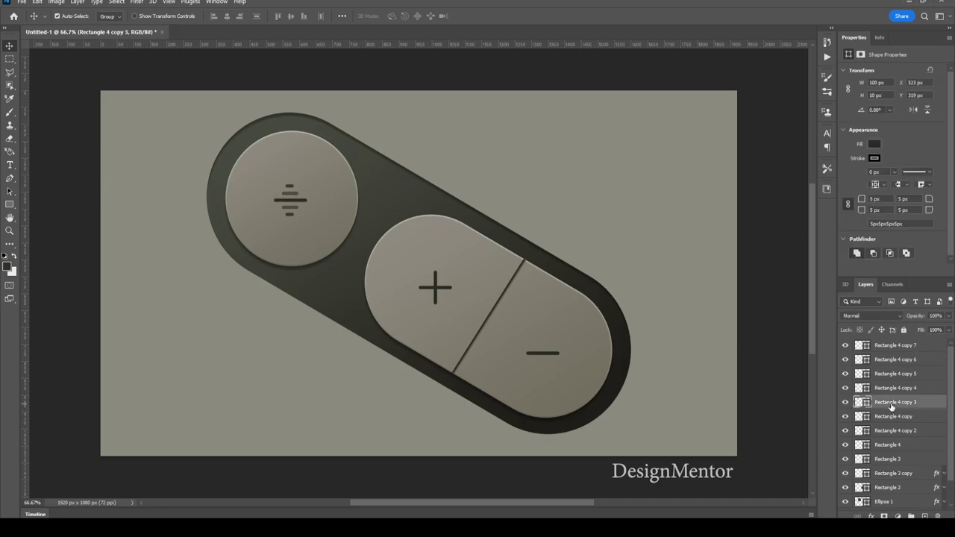
click(891, 346)
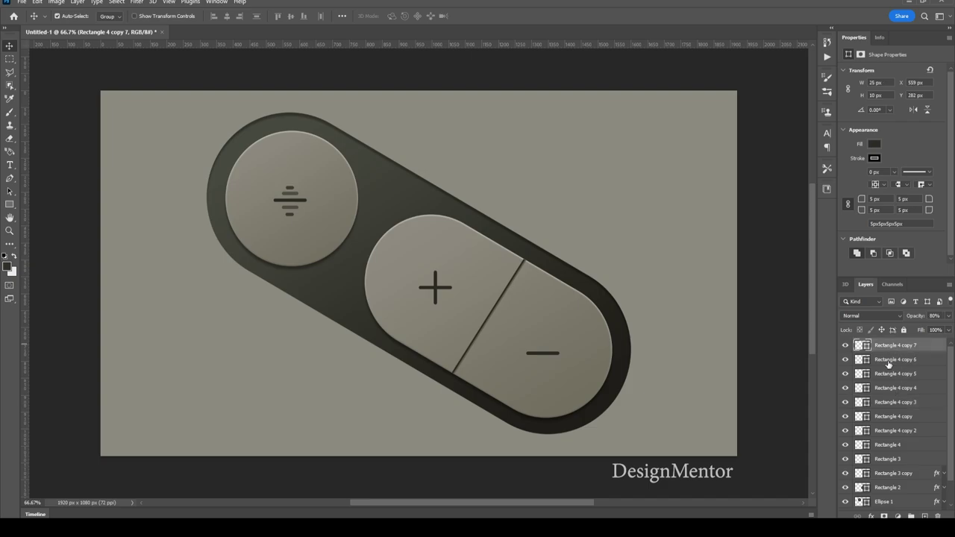
click(891, 362)
key(Up)
key(Up)
key(Up)
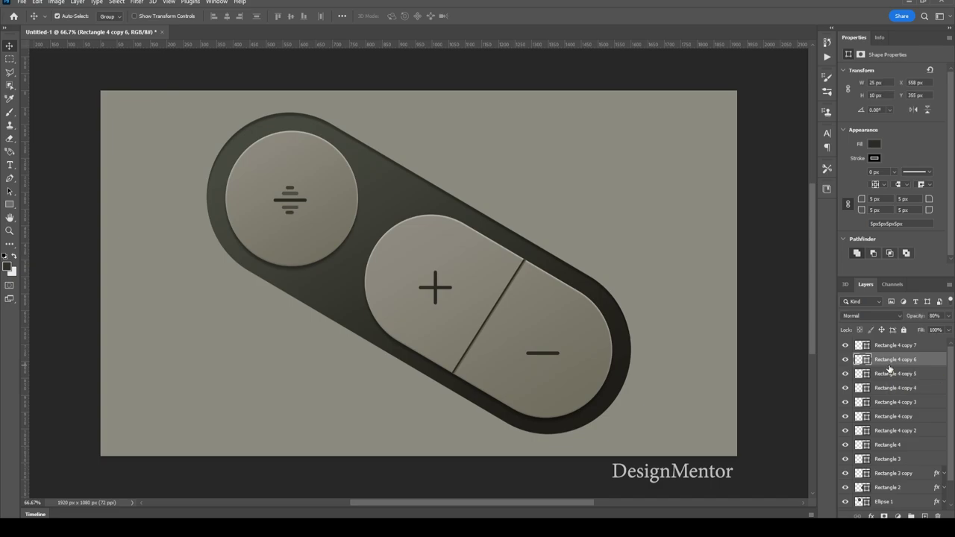
click(888, 374)
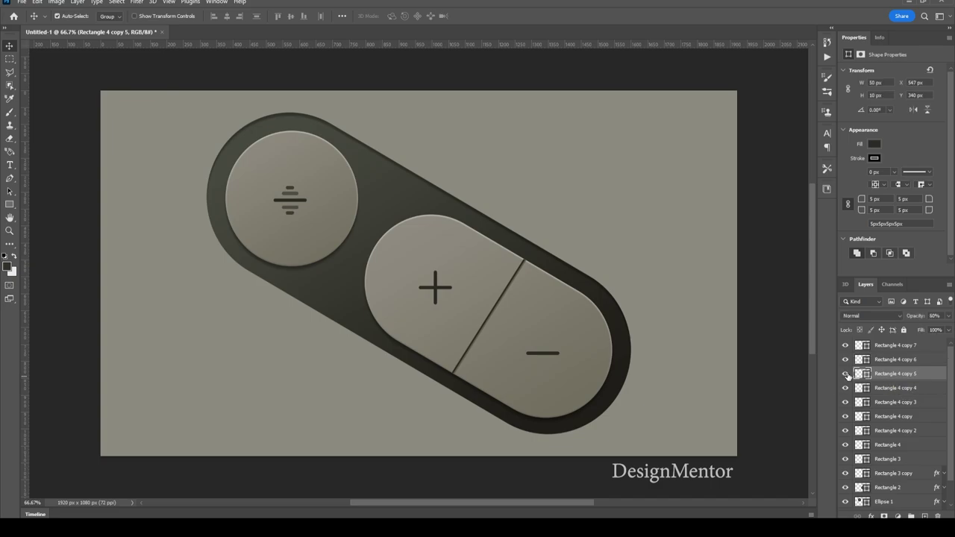
shift+click(879, 363)
key(Up)
key(Up)
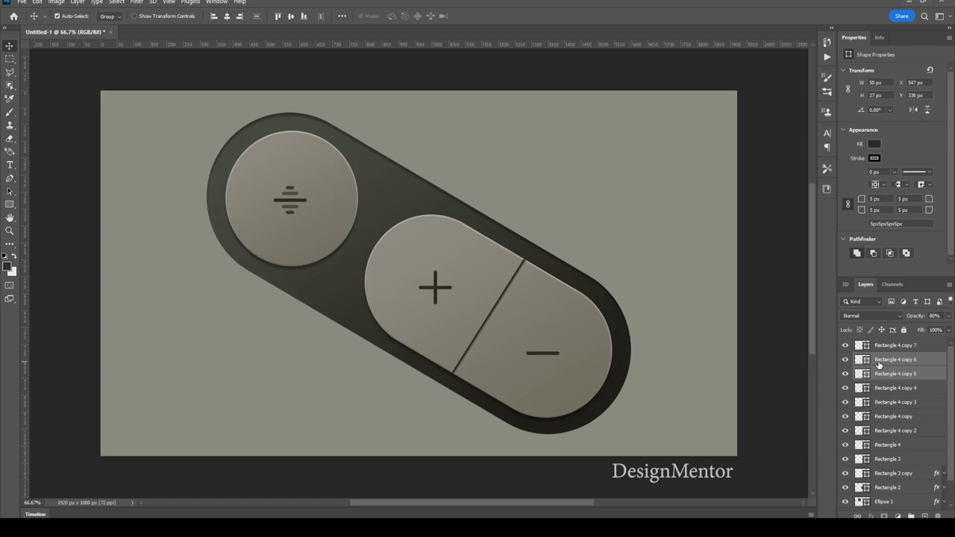
key(Up)
key(Up)
key(Down)
Toggle visibility of the Rectangle 4 copy 4 top bar and the long middle bar to check them.
click(889, 388)
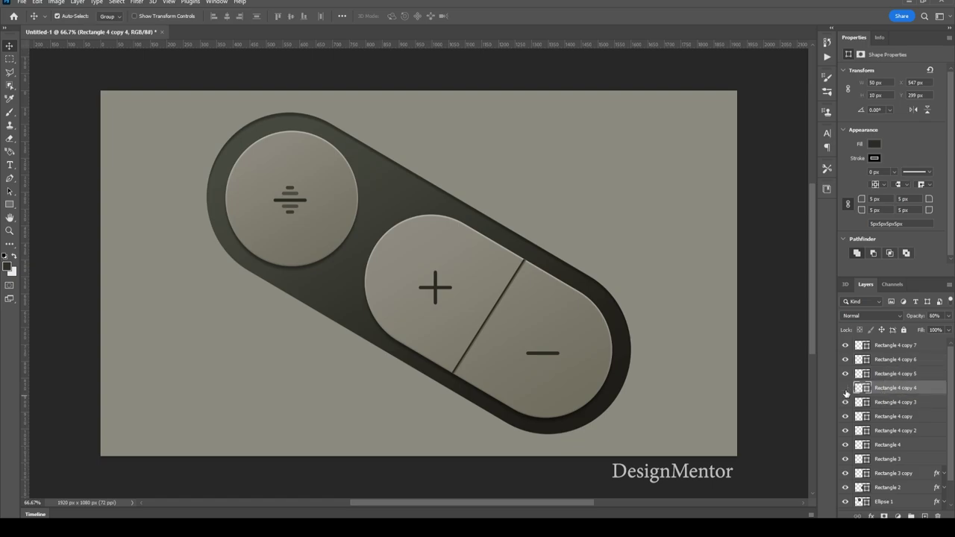
click(846, 388)
click(845, 403)
click(845, 402)
click(846, 388)
Move Rectangle 4 copy 4 directly below copy 7 and fine-tune the two top bars' position.
drag(892, 390, 893, 357)
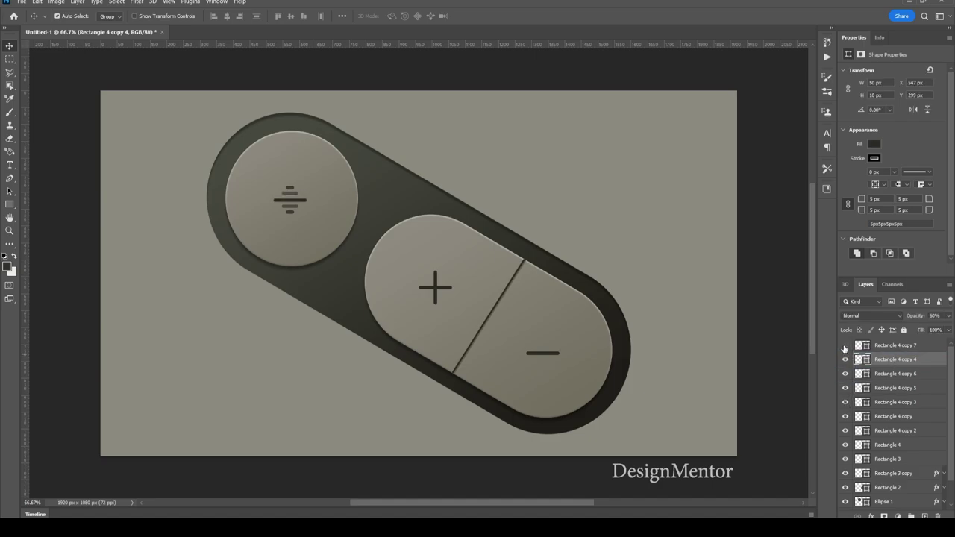
click(846, 346)
click(889, 345)
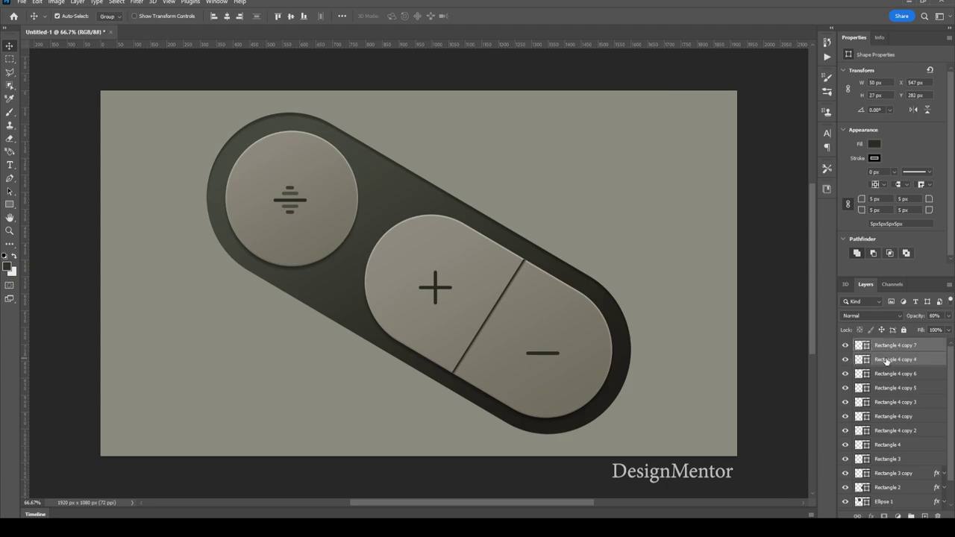
key(Down)
key(Up)
key(Up)
click(787, 203)
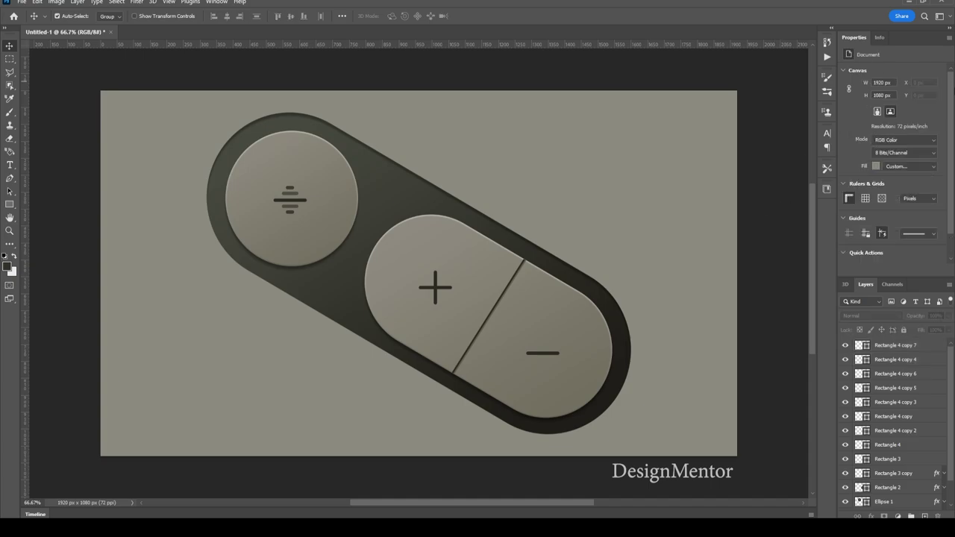